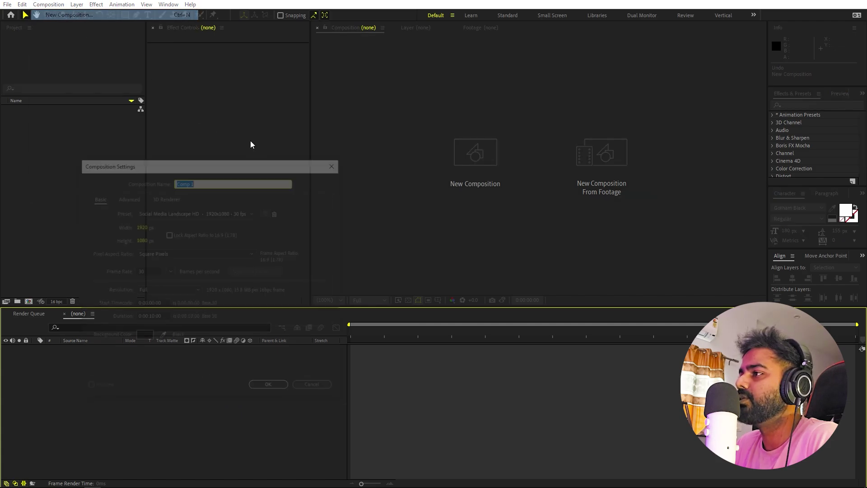
# Create the new composition with the name "Text" and add a text layer reading "Creative" in it
pyautogui.write('Text')
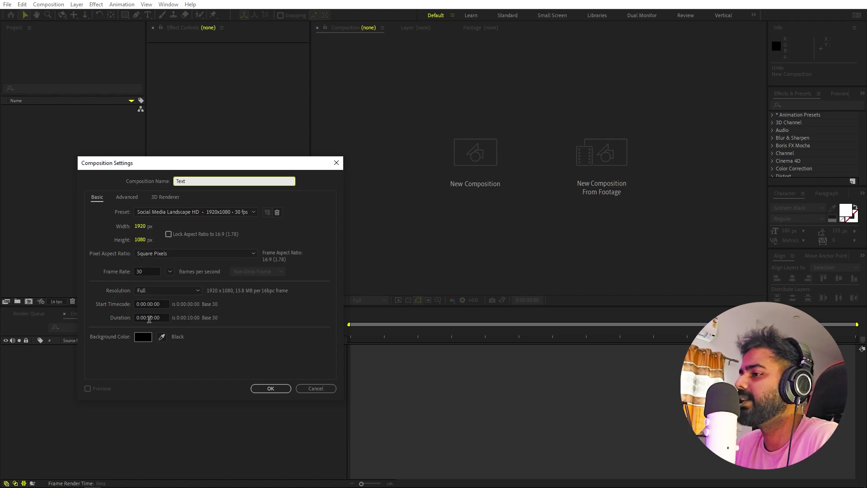
pyautogui.click(267, 389)
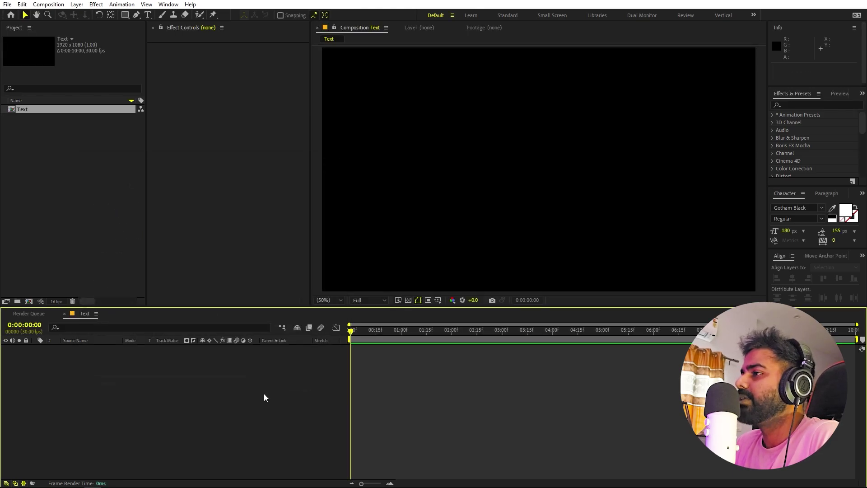
pyautogui.click(148, 15)
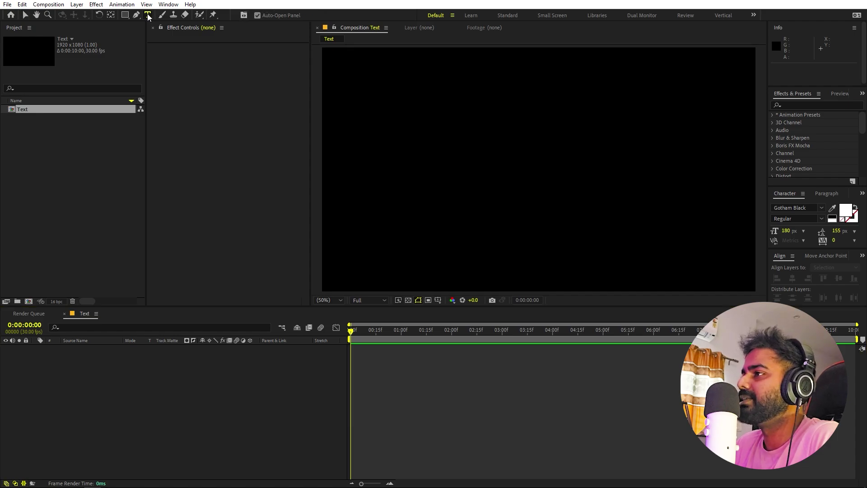
pyautogui.click(494, 173)
pyautogui.write('Creative')
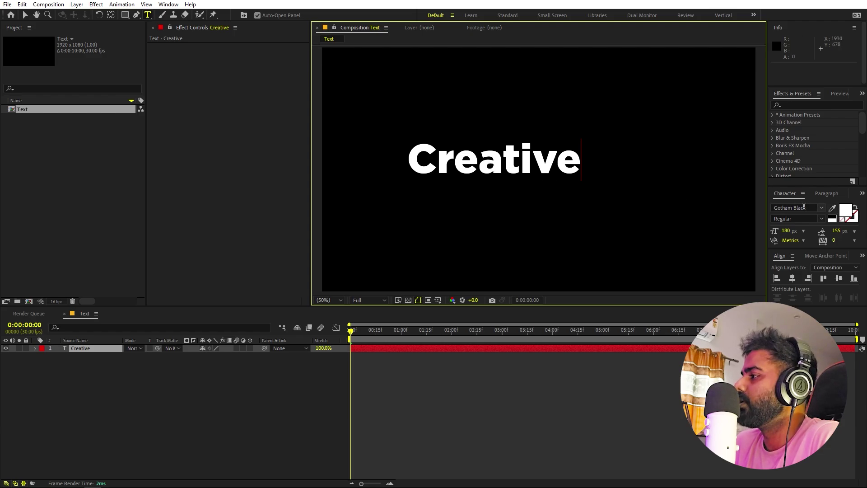
# Centre the "Creative" text layer horizontally and vertically in the composition
pyautogui.click(442, 343)
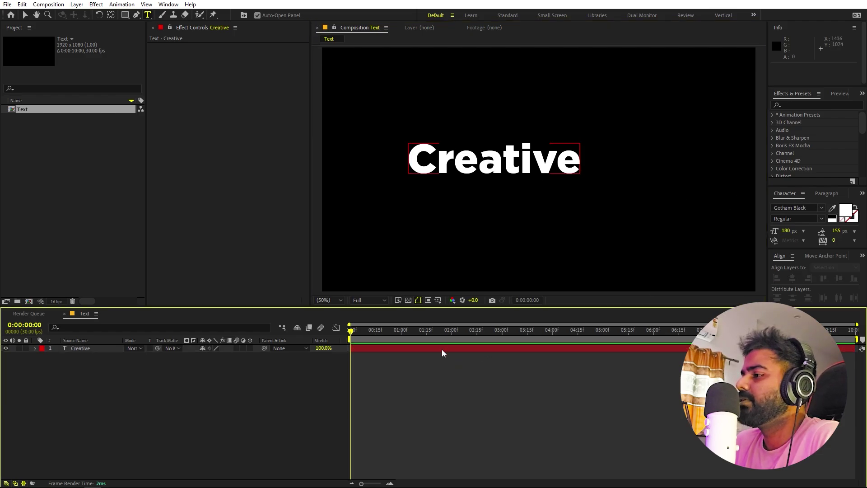
pyautogui.click(441, 348)
pyautogui.click(796, 277)
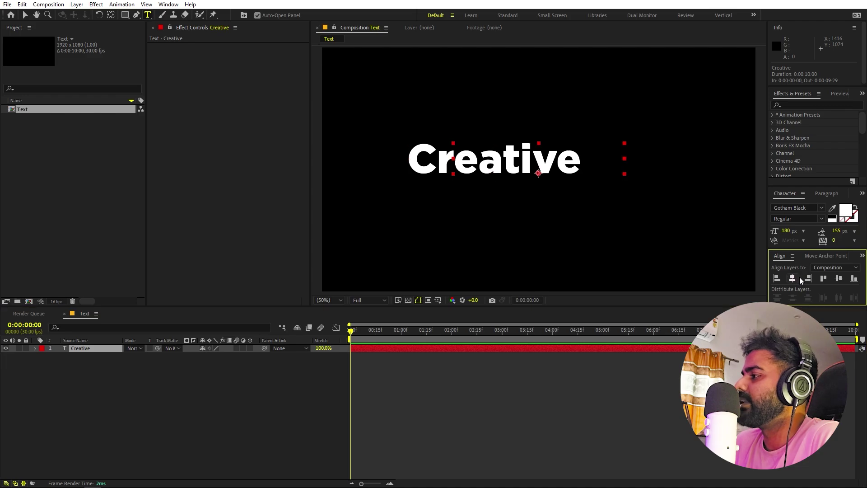
pyautogui.click(839, 279)
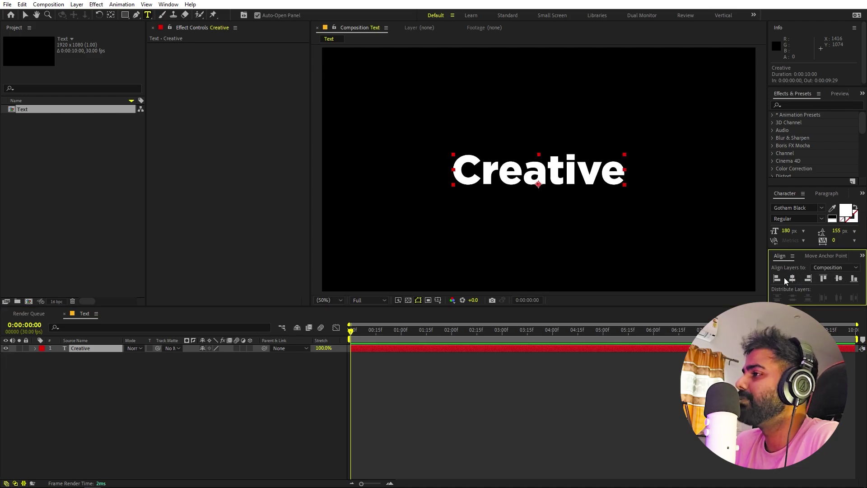
pyautogui.click(170, 5)
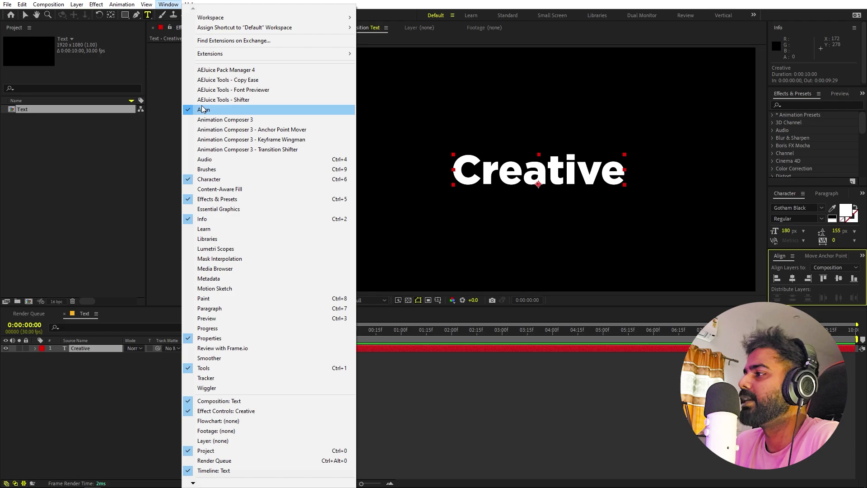
pyautogui.click(163, 357)
# Centre the anchor point of the "Creative" text layer within its content
pyautogui.click(109, 347)
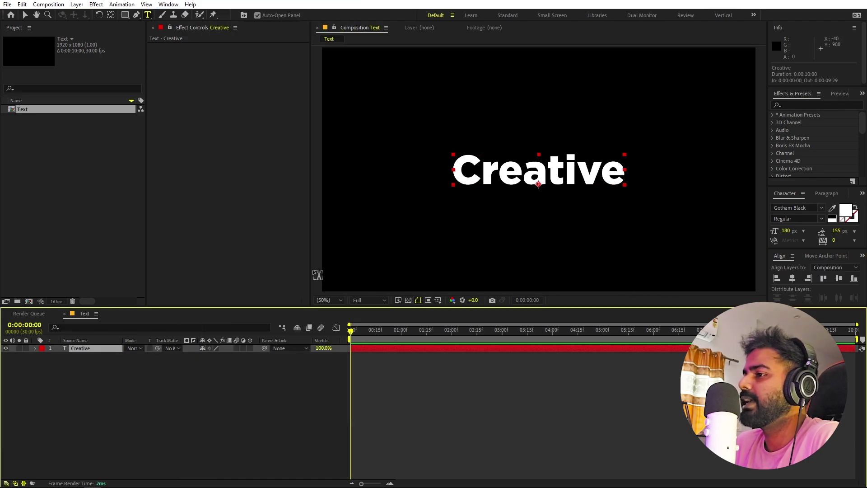
pyautogui.click(111, 15)
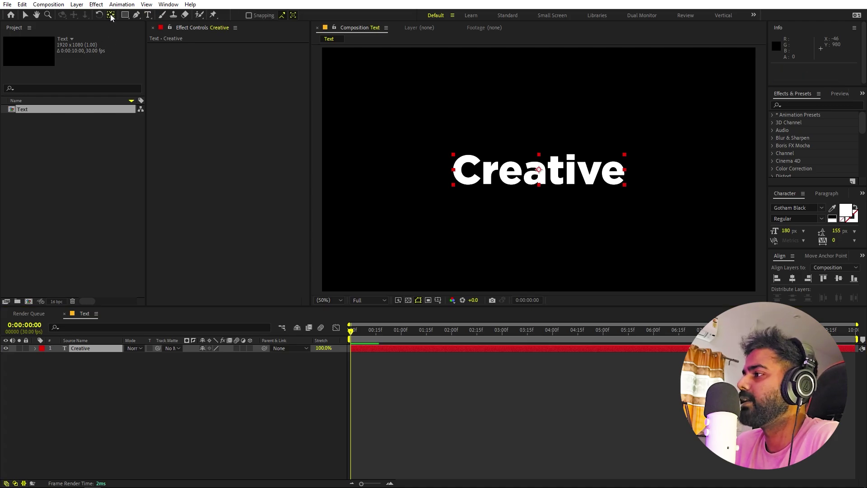
pyautogui.hotkey('ctrl', 'alt', 'Home')
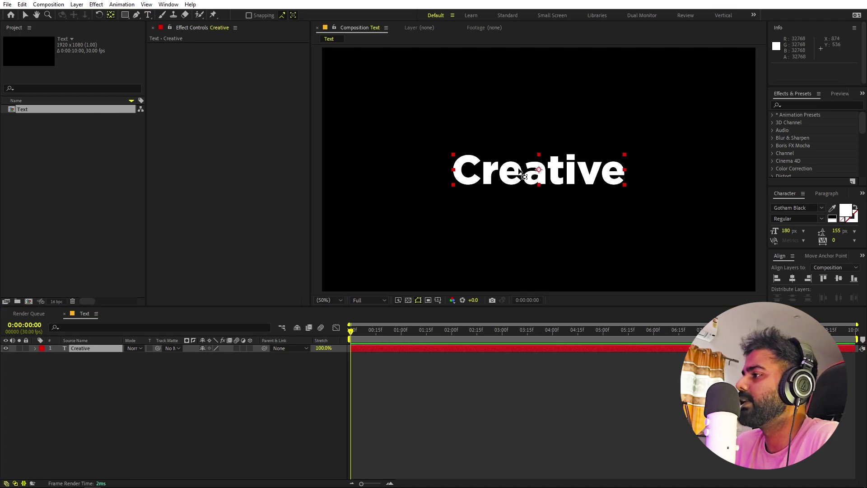
pyautogui.click(514, 383)
pyautogui.press(',')
pyautogui.press('.')
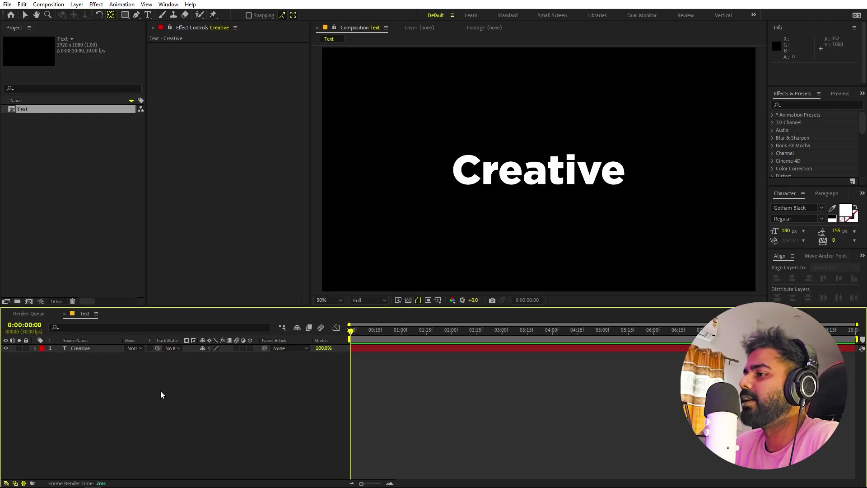
pyautogui.press('v')
# Apply the Fill effect with its default red colour to the "Creative" text layer
pyautogui.click(77, 348)
pyautogui.click(794, 104)
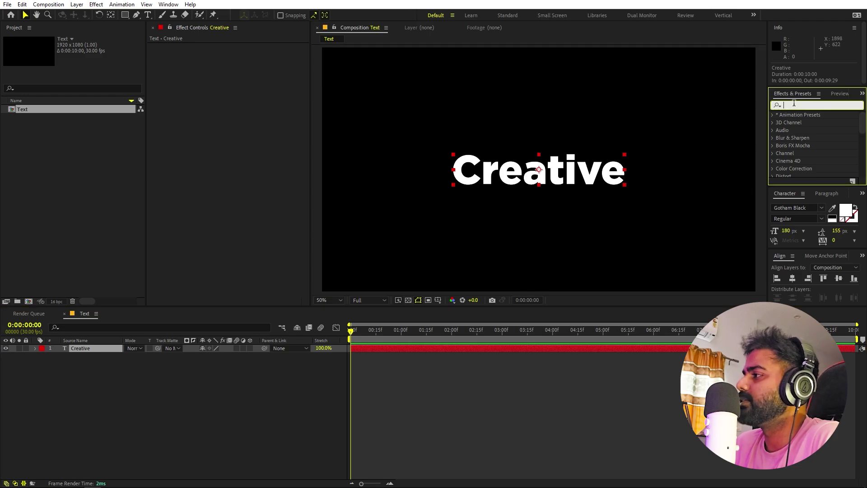
pyautogui.write('fill')
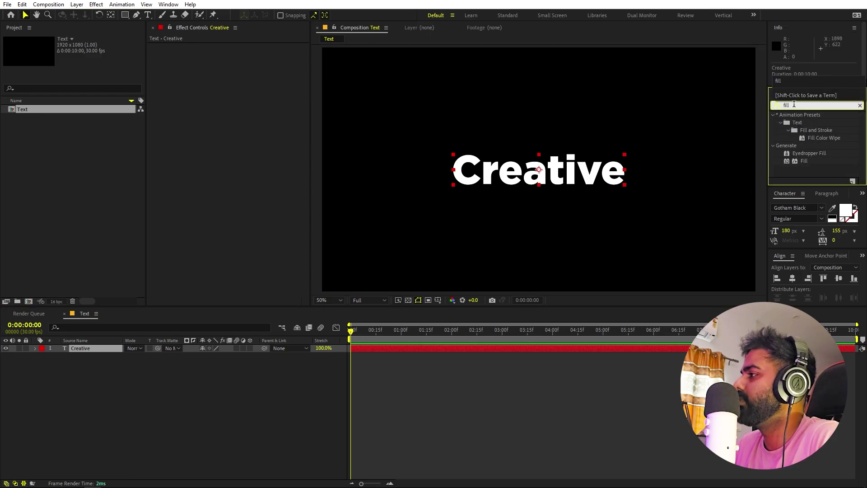
pyautogui.moveTo(804, 161); pyautogui.dragTo(254, 76)
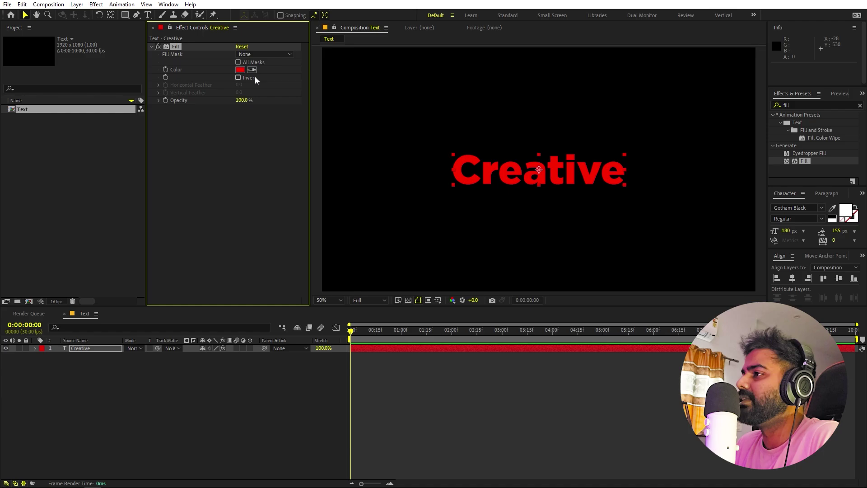
pyautogui.click(351, 360)
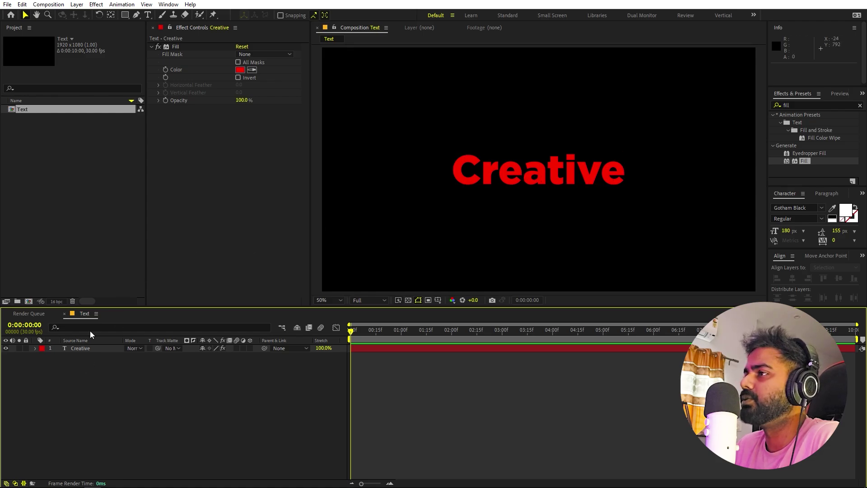
# Add a separate text layer reading "C" and centre it horizontally and vertically in the composition
pyautogui.click(147, 16)
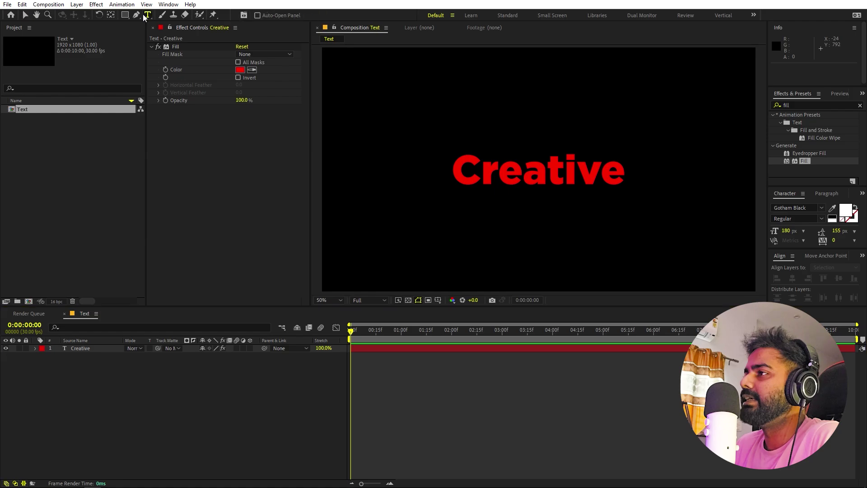
pyautogui.click(459, 116)
pyautogui.write('C')
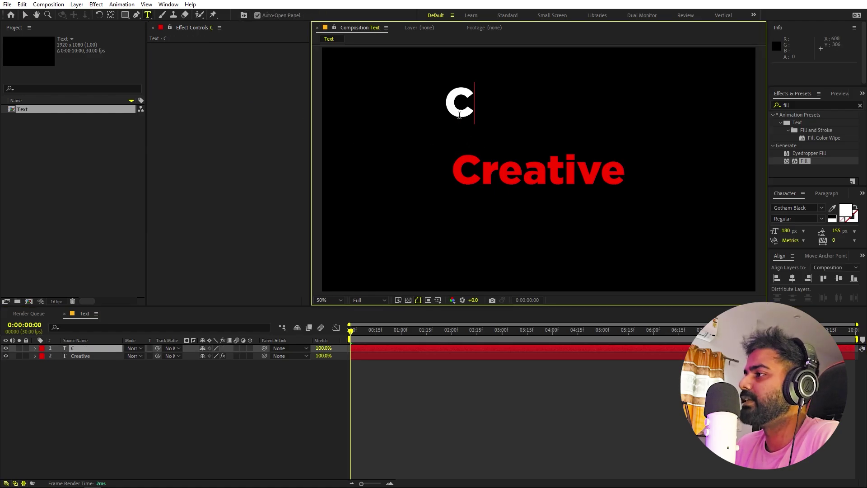
pyautogui.click(26, 15)
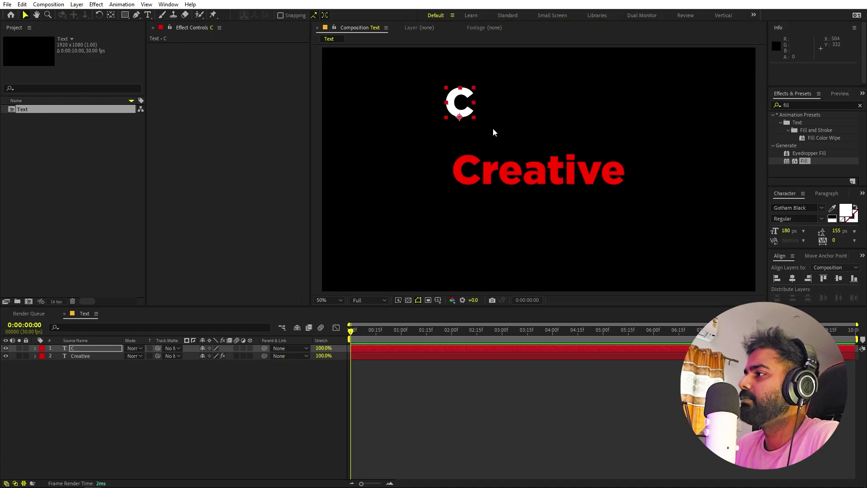
pyautogui.click(793, 278)
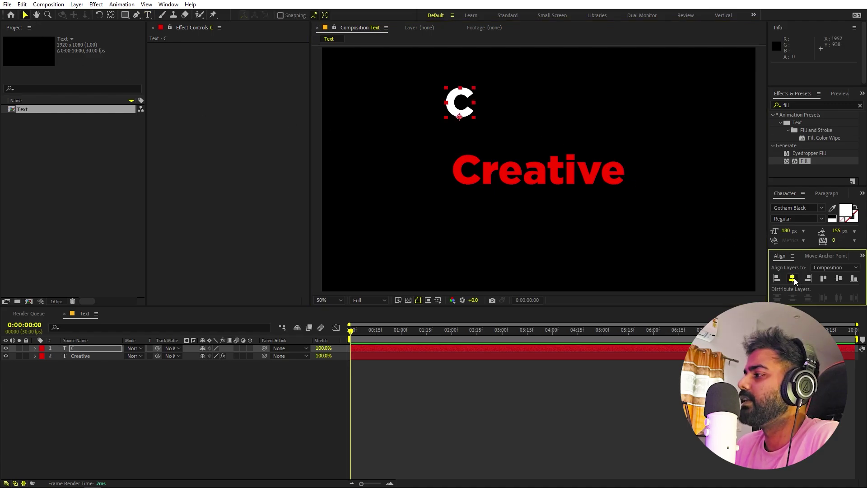
pyautogui.click(838, 279)
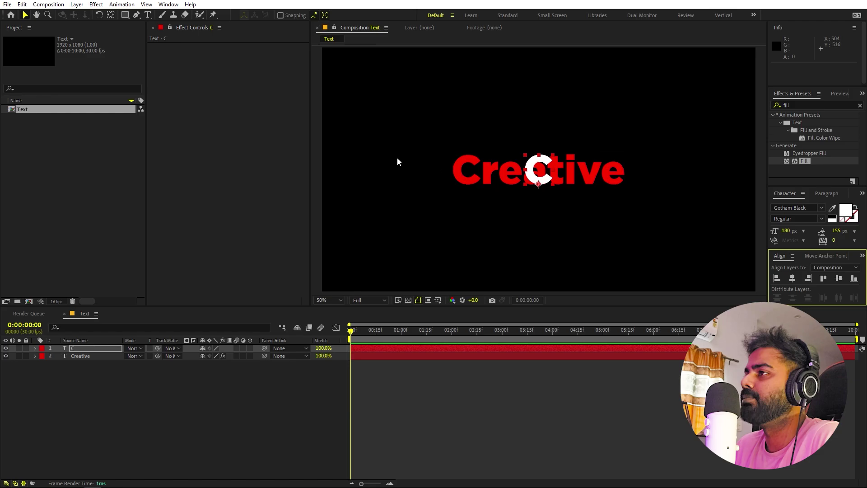
# Centre the "C" layer's anchor point and place the letter exactly over the first letter of "Creative", at position 641.5, 541.0
pyautogui.click(110, 16)
pyautogui.hotkey('ctrl', 'alt', 'Home')
pyautogui.scroll(4, 497, 171)
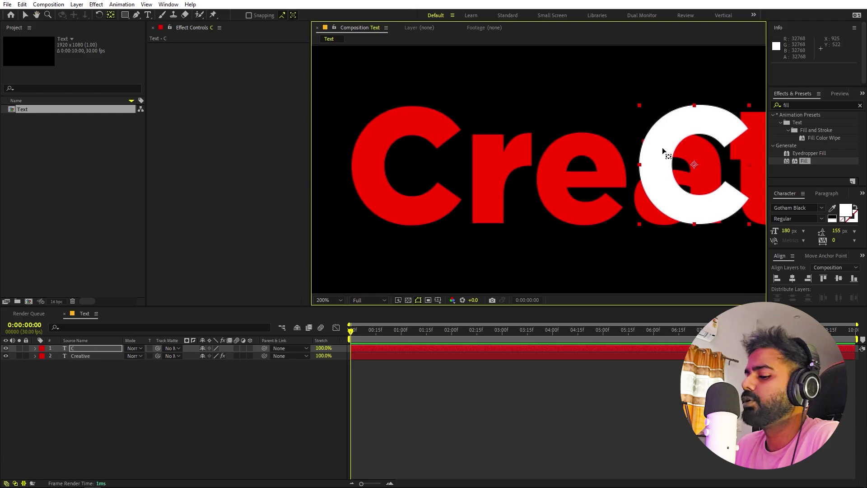
pyautogui.press('v')
pyautogui.moveTo(662, 148); pyautogui.dragTo(373, 151)
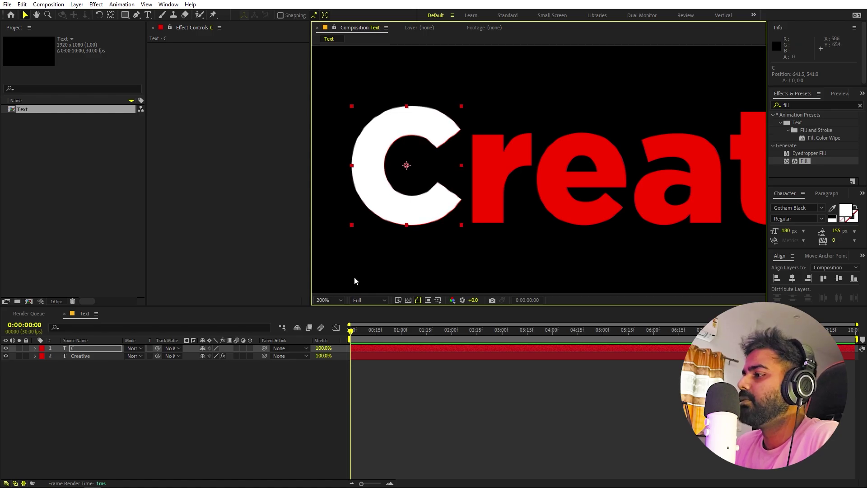
pyautogui.scroll(-3, 428, 201)
pyautogui.scroll(2, 428, 202)
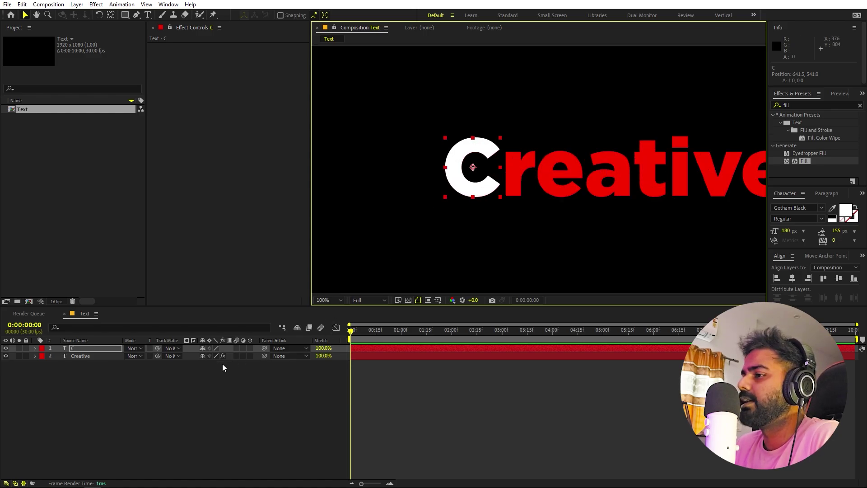
# Add a Position keyframe to the "C" layer at its resting place and shift it to about 0:00:03:18
pyautogui.click(102, 349)
pyautogui.press('p')
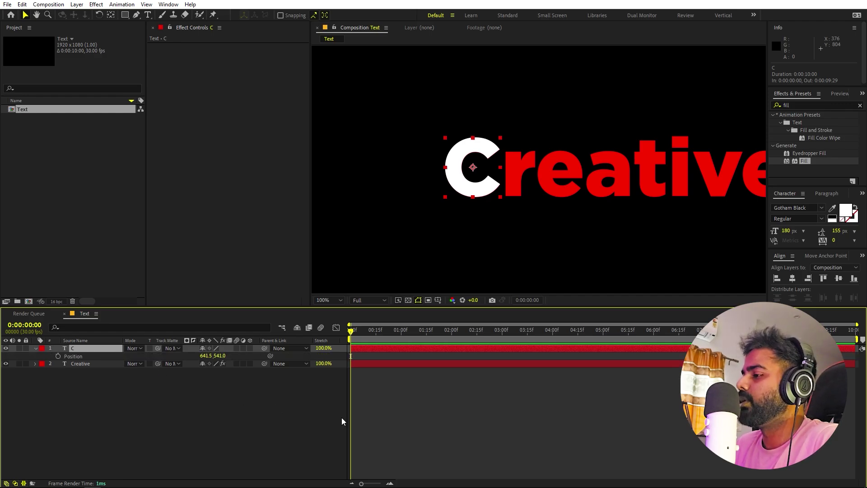
pyautogui.moveTo(361, 484); pyautogui.dragTo(370, 483)
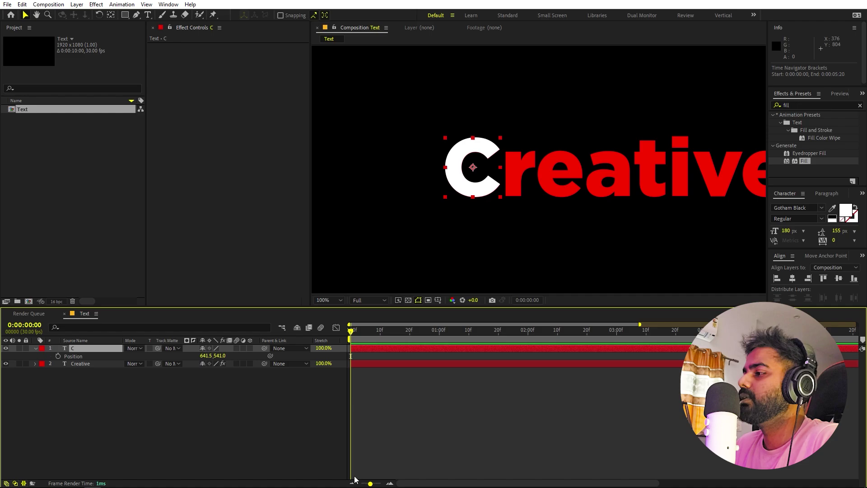
pyautogui.click(58, 356)
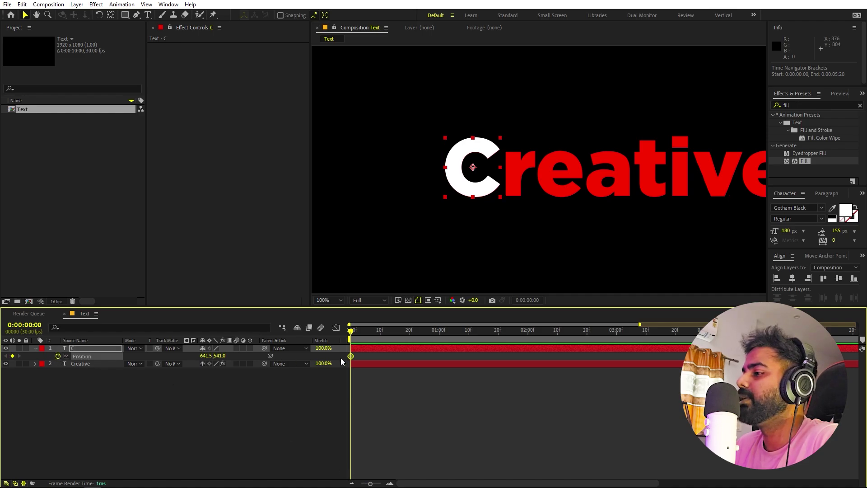
pyautogui.moveTo(351, 357); pyautogui.dragTo(671, 356)
pyautogui.click(467, 284)
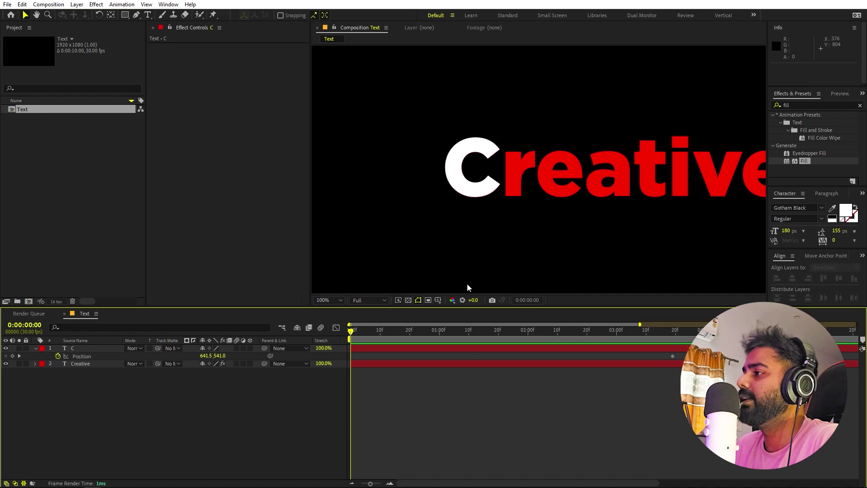
# Keyframe the "C" below the word at 0:00:00:00 (position 641.5, 706.0) and above it at 0:00:02:00 (641.5, 334.2)
pyautogui.click(470, 169)
pyautogui.moveTo(470, 169); pyautogui.dragTo(462, 239)
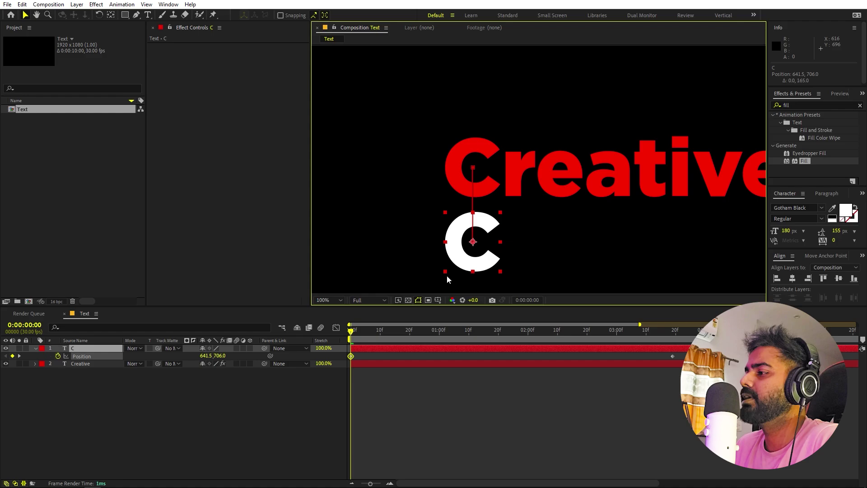
pyautogui.moveTo(517, 333); pyautogui.dragTo(527, 333)
pyautogui.moveTo(462, 193); pyautogui.dragTo(462, 69)
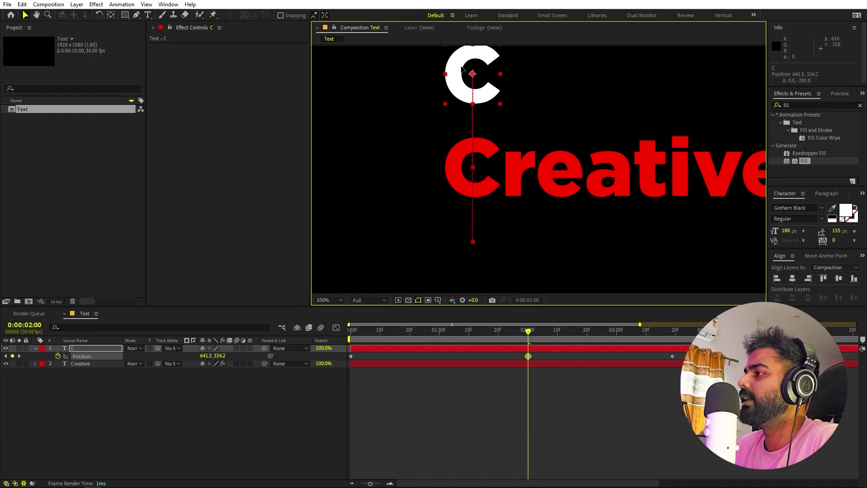
# Tighten the "C" layer's timing by moving its middle Position keyframe to 0:00:00:07 and its last one to 0:00:00:15
pyautogui.moveTo(535, 339); pyautogui.dragTo(669, 341)
pyautogui.press('-')
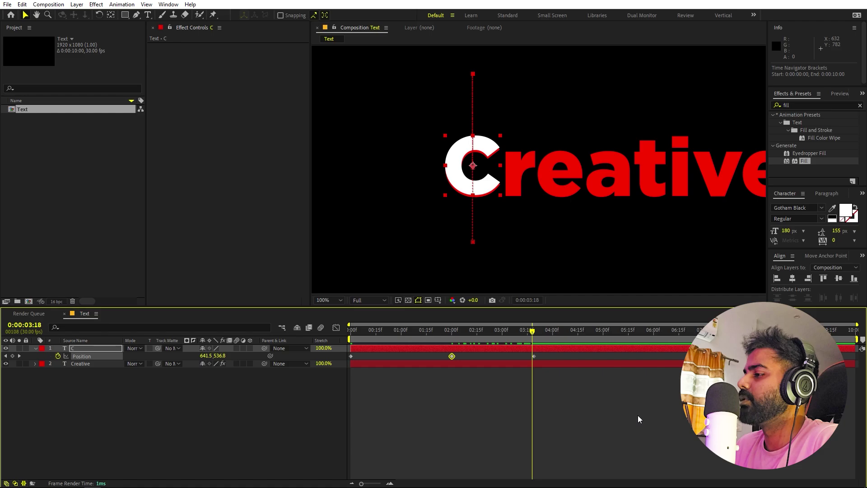
pyautogui.moveTo(508, 335); pyautogui.dragTo(375, 340)
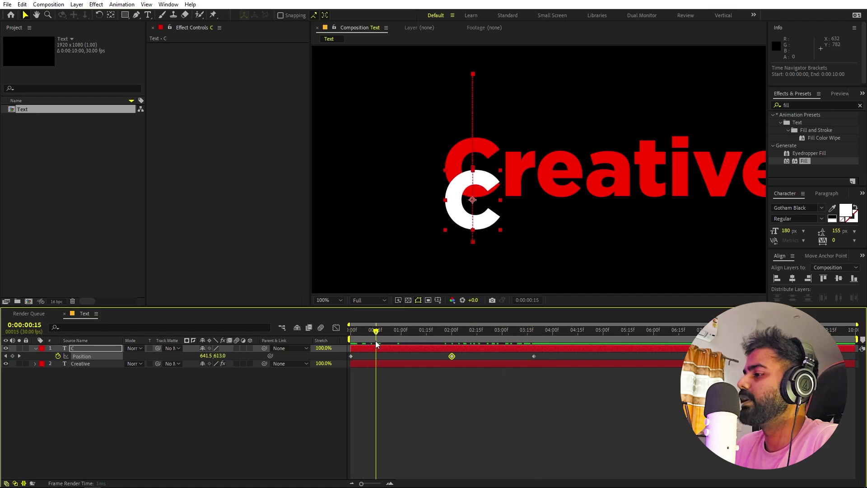
pyautogui.moveTo(451, 356); pyautogui.dragTo(361, 357)
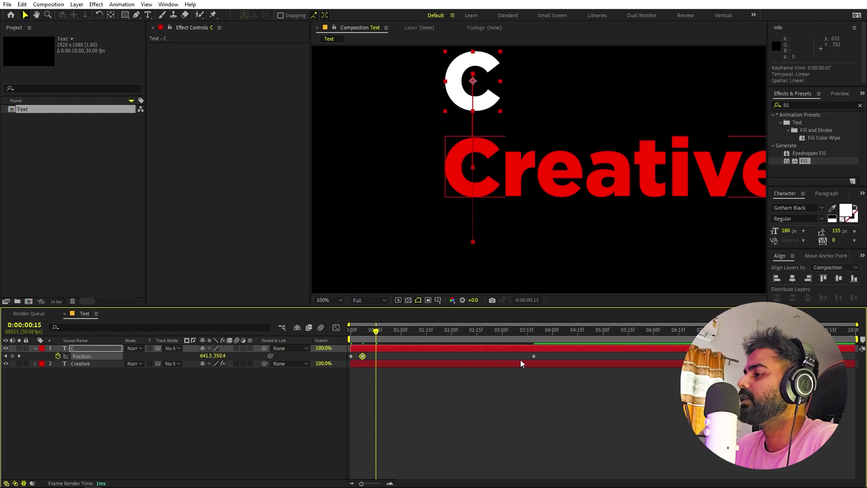
pyautogui.moveTo(534, 357); pyautogui.dragTo(376, 356)
# Preview the "C" motion and retime its middle Position keyframe to about frame 8 and its last one to about frame 16
pyautogui.press('=')
pyautogui.press('space')
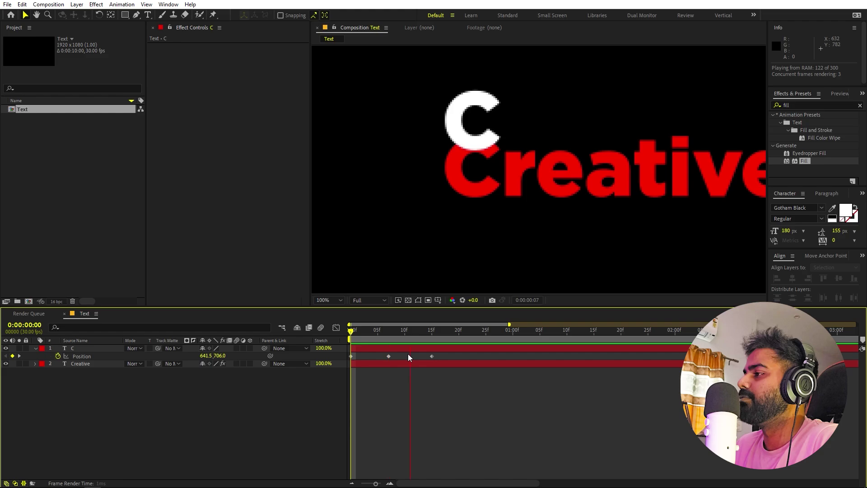
pyautogui.moveTo(432, 356); pyautogui.dragTo(393, 356)
pyautogui.click(394, 373)
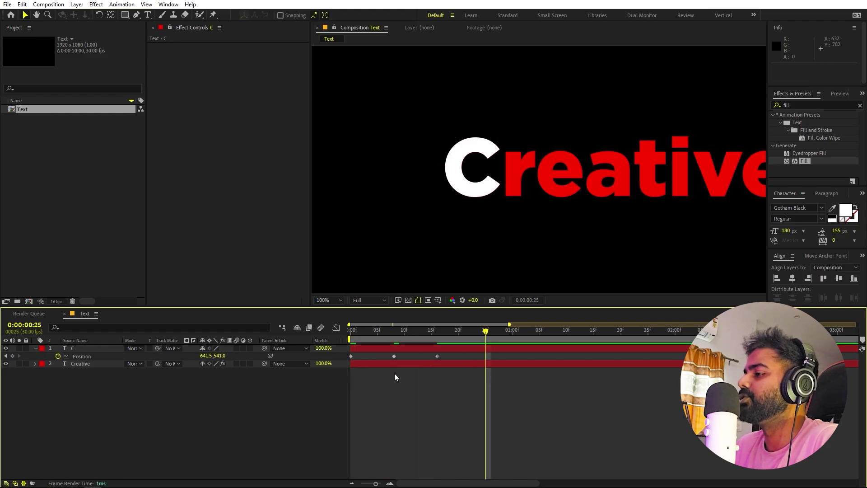
# Preview the "C" layer's motion and scrub through its keyframes to 0:00:00:17
pyautogui.press('space')
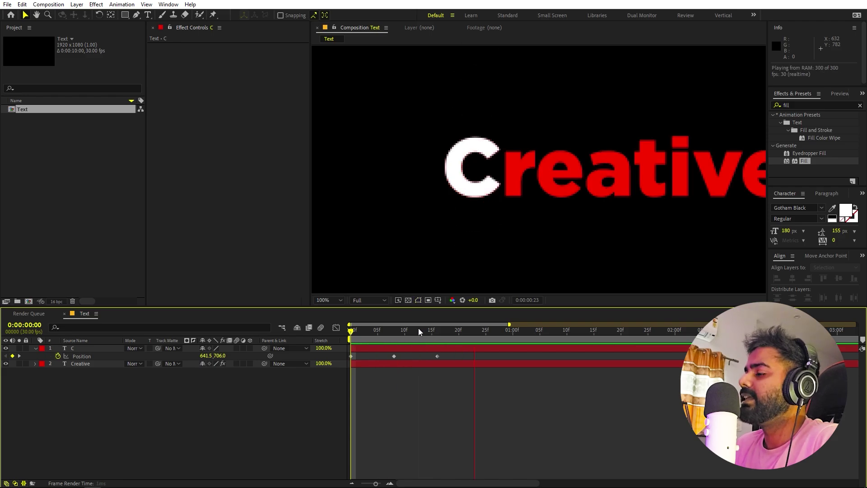
pyautogui.click(409, 340)
pyautogui.moveTo(411, 341); pyautogui.dragTo(443, 347)
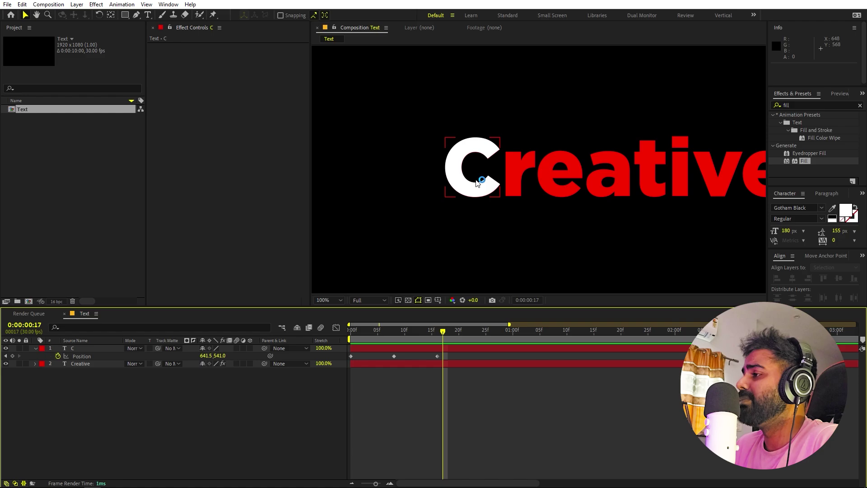
pyautogui.click(464, 393)
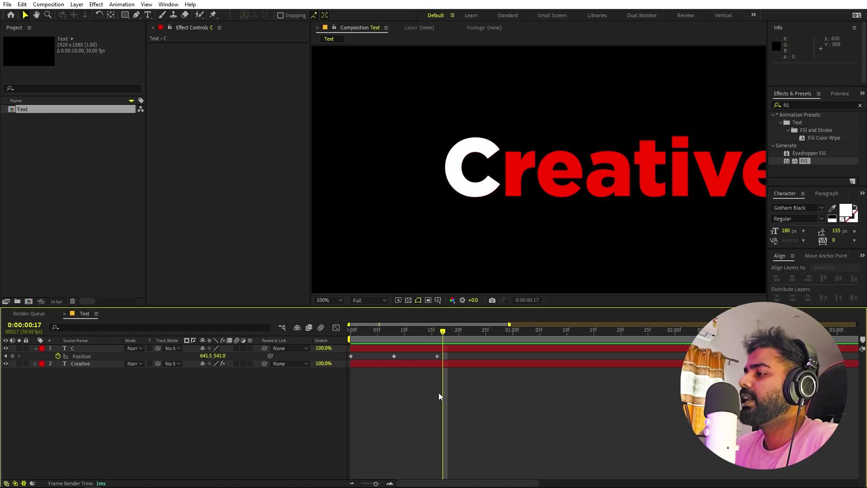
# Switch to the browser and copy the complete "Keyframe Bounce Back" expression from the motionscript.com bounce and overshoot article
pyautogui.hotkey('alt', 'Tab')
pyautogui.hotkey('alt', 'Tab')
pyautogui.hotkey('alt', 'Tab')
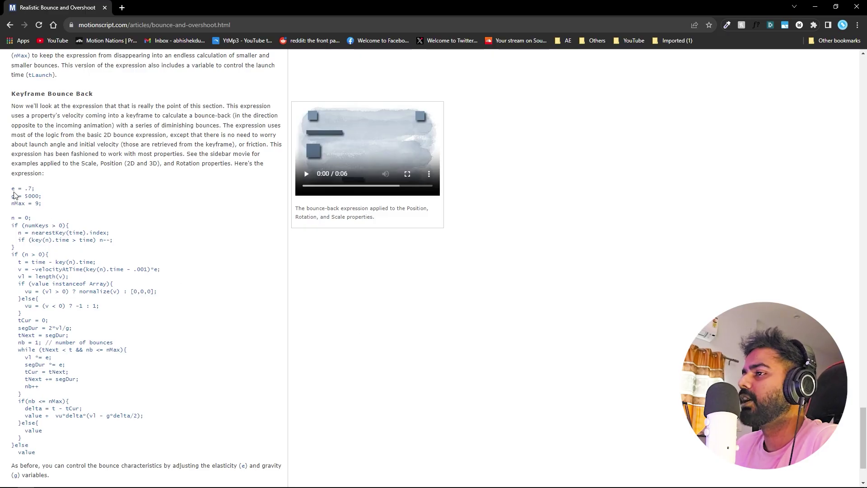
pyautogui.moveTo(12, 190); pyautogui.dragTo(51, 452)
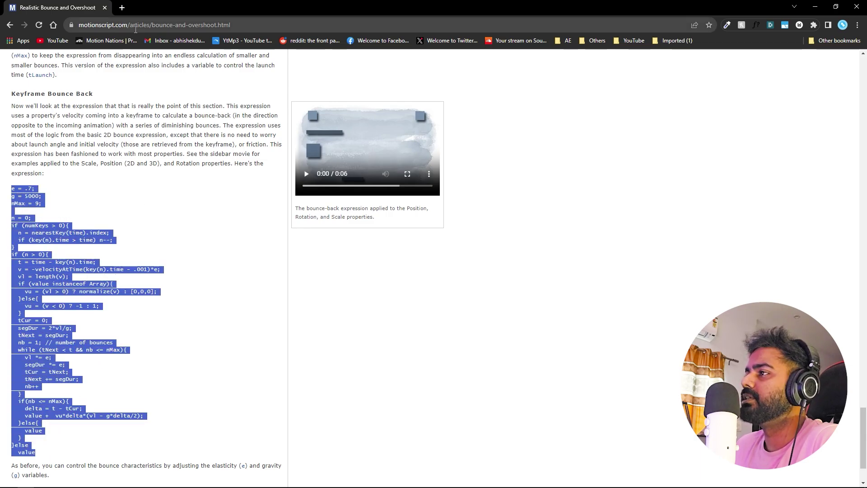
pyautogui.rightClick(30, 228)
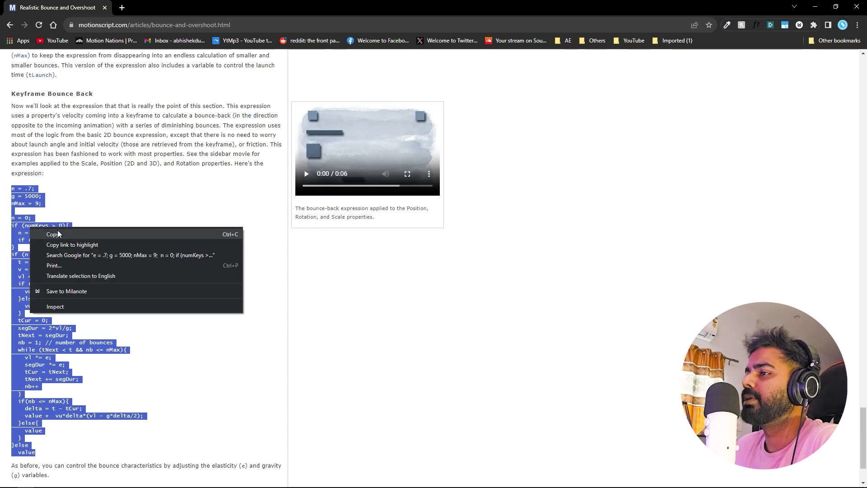
pyautogui.click(58, 234)
# Switch back to After Effects and add the copied bounce expression to the "C" layer's Position
pyautogui.hotkey('alt', 'Tab')
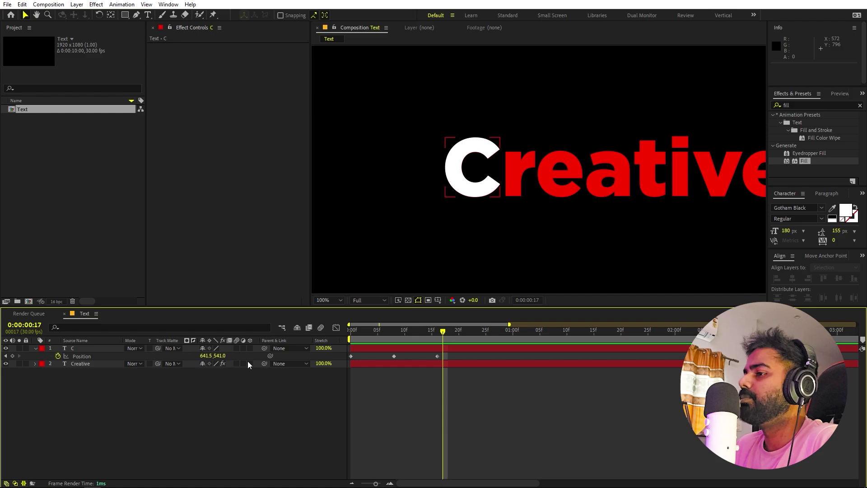
pyautogui.press('alt')
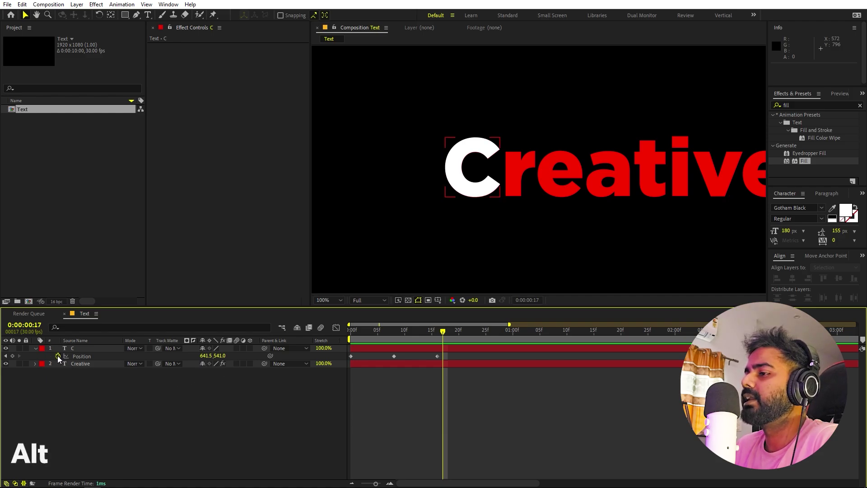
pyautogui.keyDown('alt'); pyautogui.click(58, 356); pyautogui.keyUp('alt')
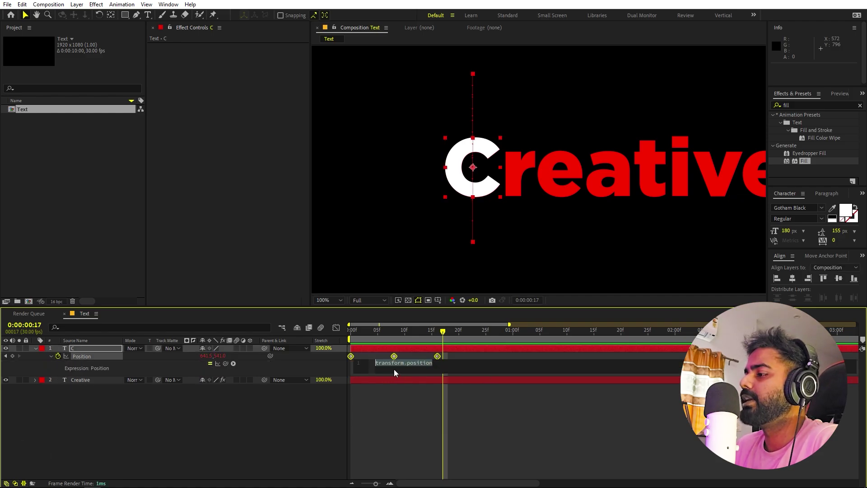
pyautogui.hotkey('ctrl', 'v')
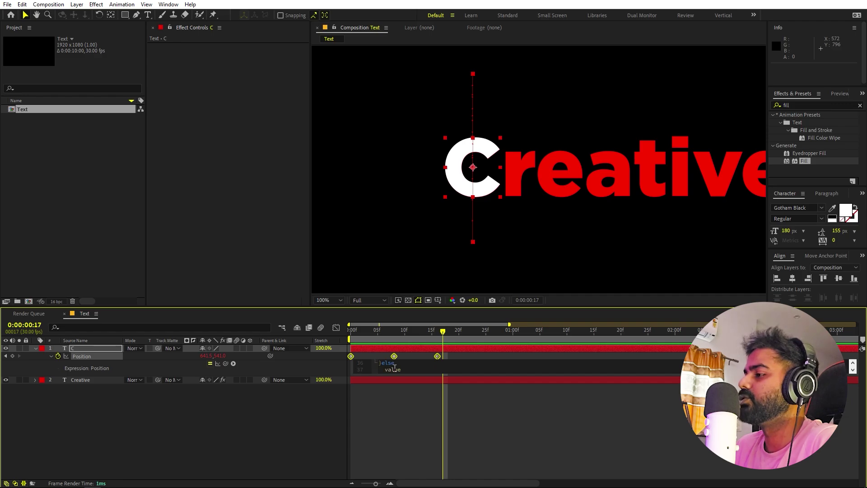
pyautogui.click(457, 416)
# Preview the "C" animation with the bounce expression from the start of the composition
pyautogui.press('Home')
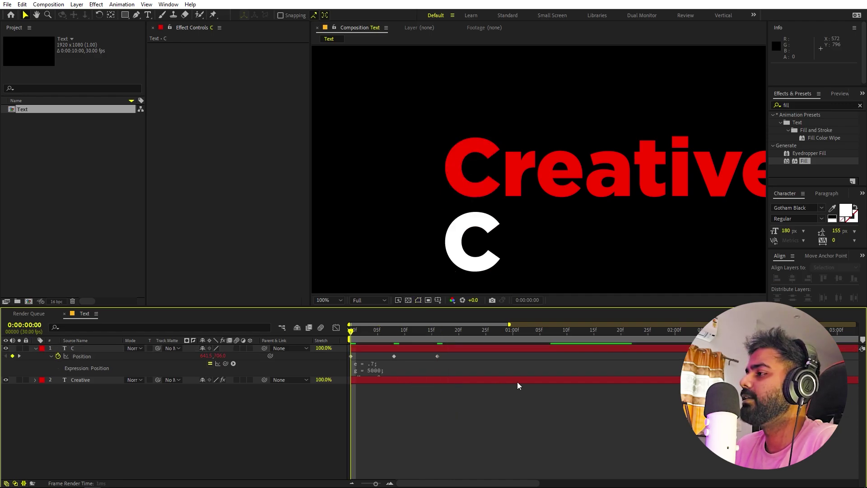
pyautogui.press('space')
pyautogui.press('space')
pyautogui.press('space')
pyautogui.press('space')
# Apply Easy Ease to the first two Position keyframes of the "C" layer
pyautogui.moveTo(351, 340)
pyautogui.mouseDown()
pyautogui.moveTo(433, 343)
pyautogui.moveTo(354, 347)
pyautogui.mouseUp()
pyautogui.click(353, 348)
pyautogui.moveTo(414, 355); pyautogui.dragTo(338, 357)
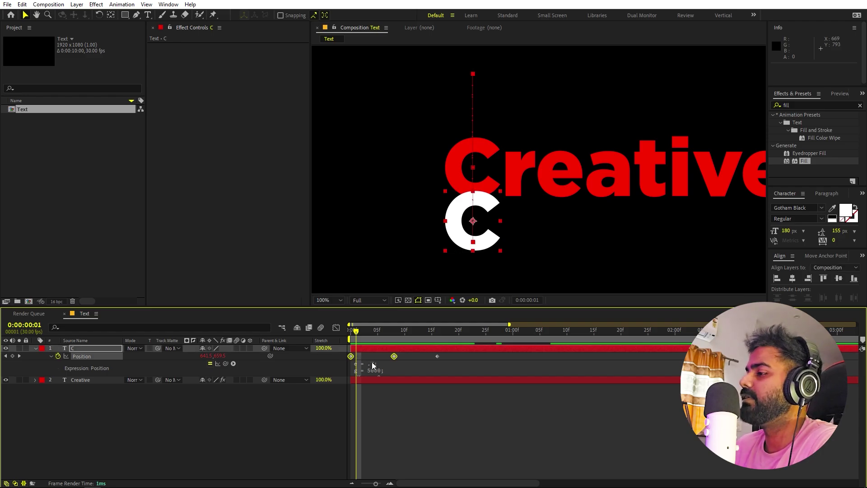
pyautogui.press('F9')
# In the Position speed graph, cut the first keyframe's outgoing influence for a fast start and widen the middle keyframe's easing on both sides
pyautogui.click(338, 328)
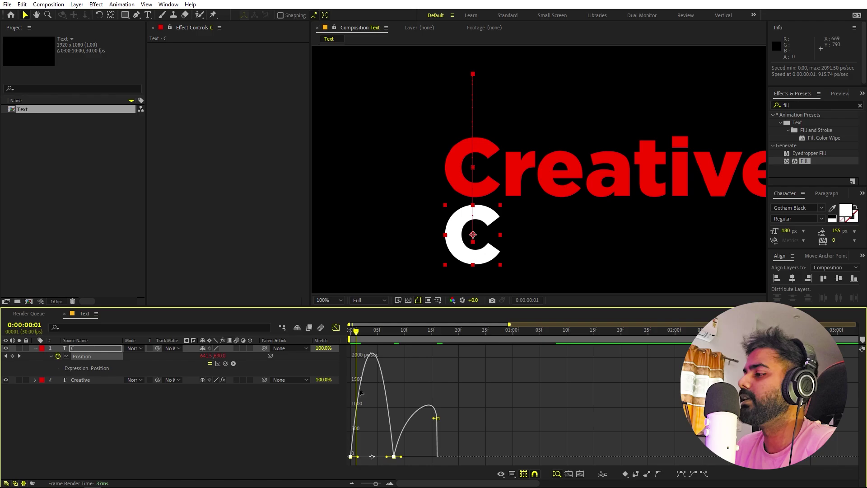
pyautogui.moveTo(357, 457); pyautogui.dragTo(347, 457)
pyautogui.click(408, 450)
pyautogui.hotkey('ctrl', 'a')
pyautogui.moveTo(389, 459); pyautogui.dragTo(415, 457)
# Leave the speed graph and preview the eased "C" bounce with the whole word in view
pyautogui.press('space')
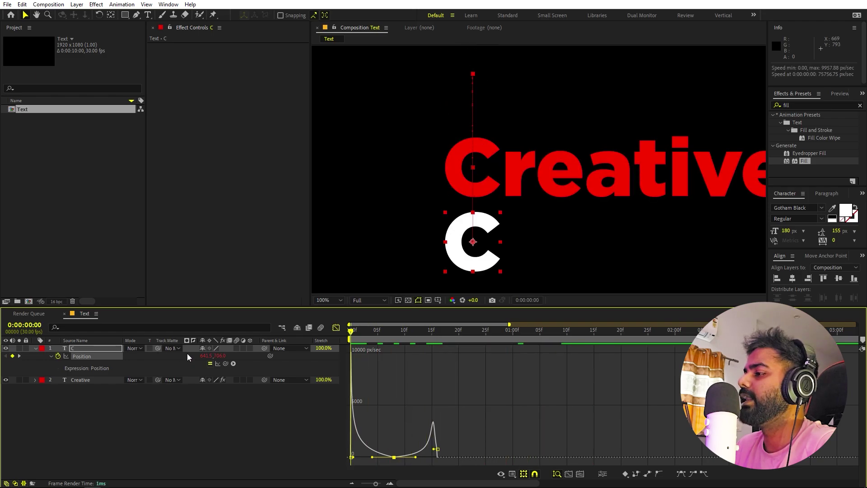
pyautogui.click(336, 328)
pyautogui.press(';')
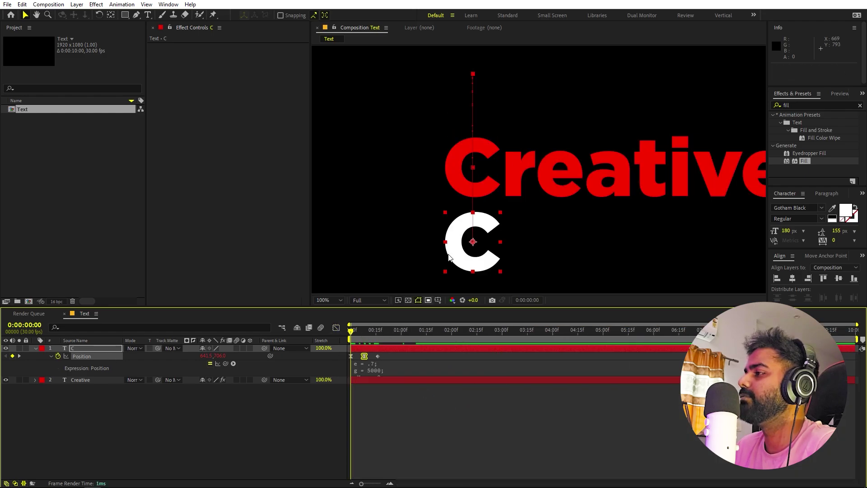
pyautogui.scroll(-2, 476, 209)
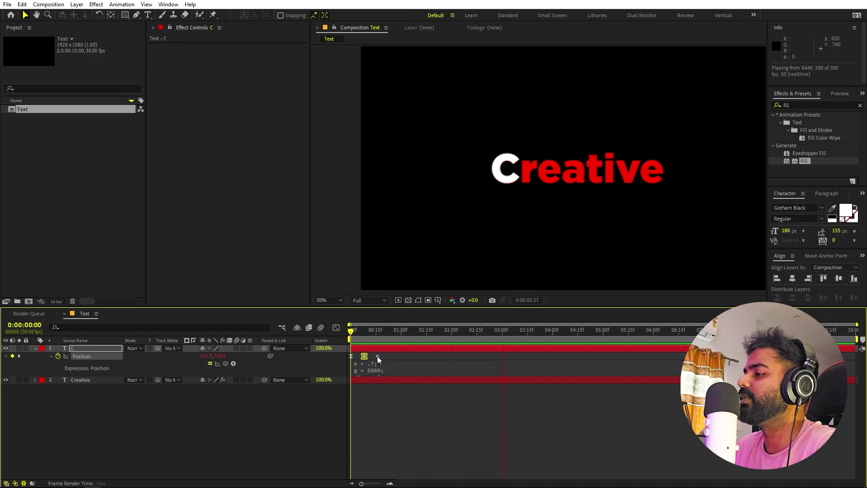
# Try the last "C" Position keyframe at about frame 12 and at about frame 25 to compare the bounce, undoing each move
pyautogui.moveTo(377, 356); pyautogui.dragTo(371, 357)
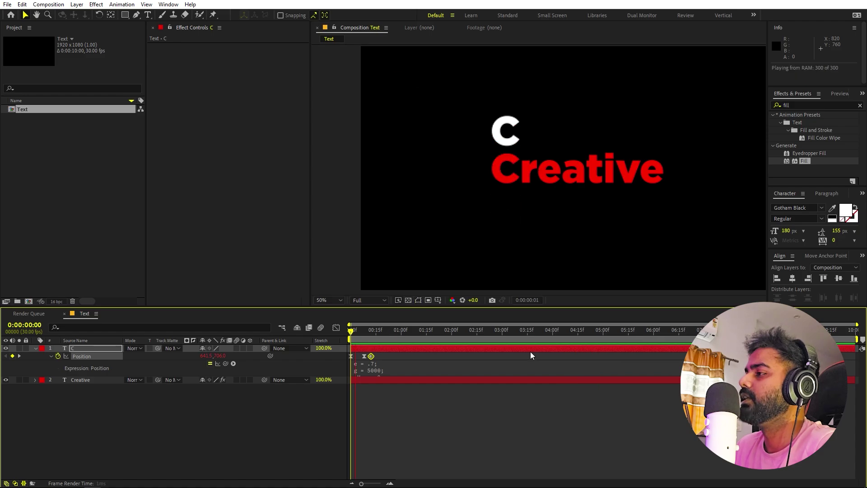
pyautogui.press('Home')
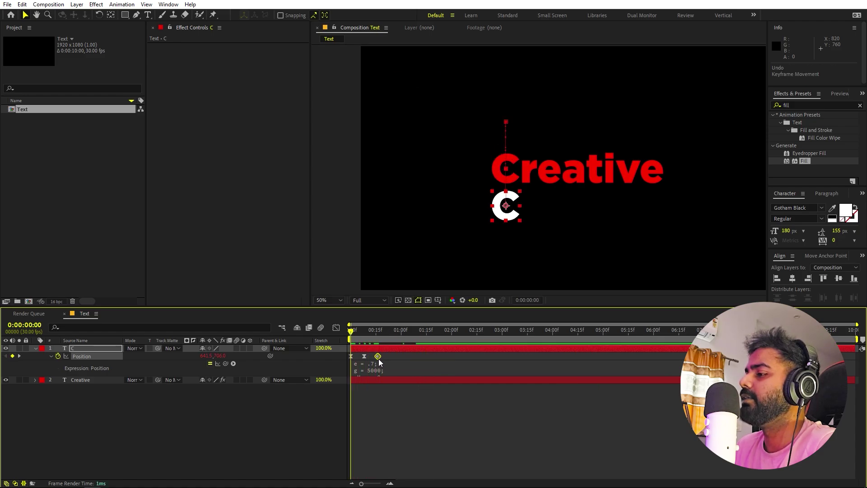
pyautogui.moveTo(379, 356); pyautogui.dragTo(393, 356)
pyautogui.press('space')
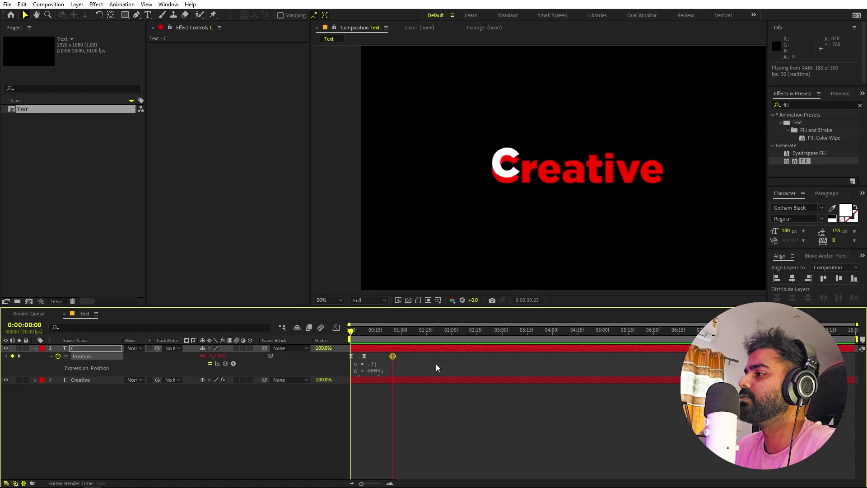
pyautogui.hotkey('ctrl', 'z')
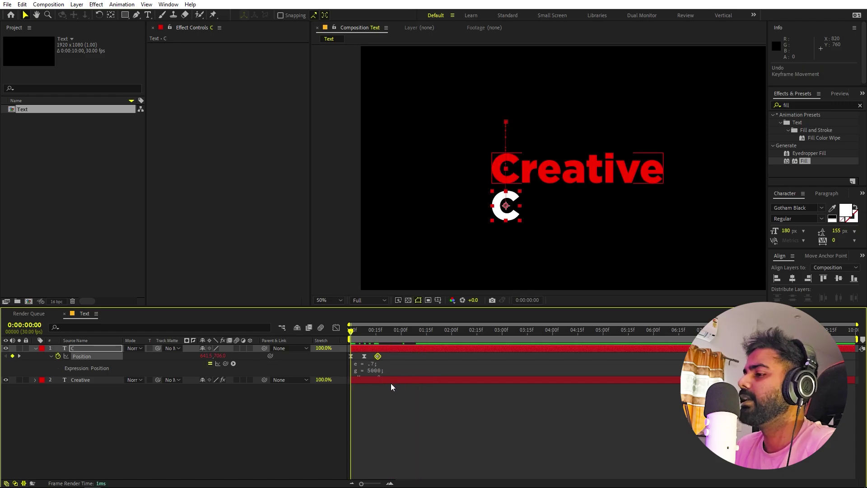
# Duplicate the "C" layer and change the copy's text to "r"
pyautogui.click(36, 348)
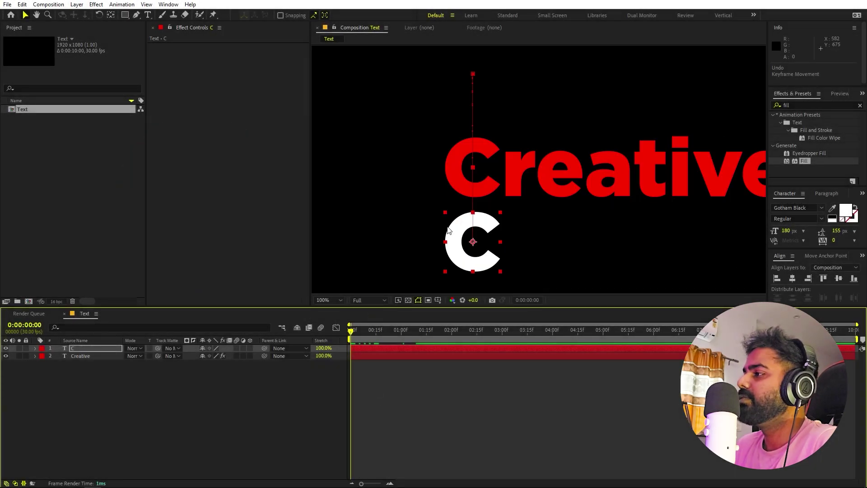
pyautogui.press('u')
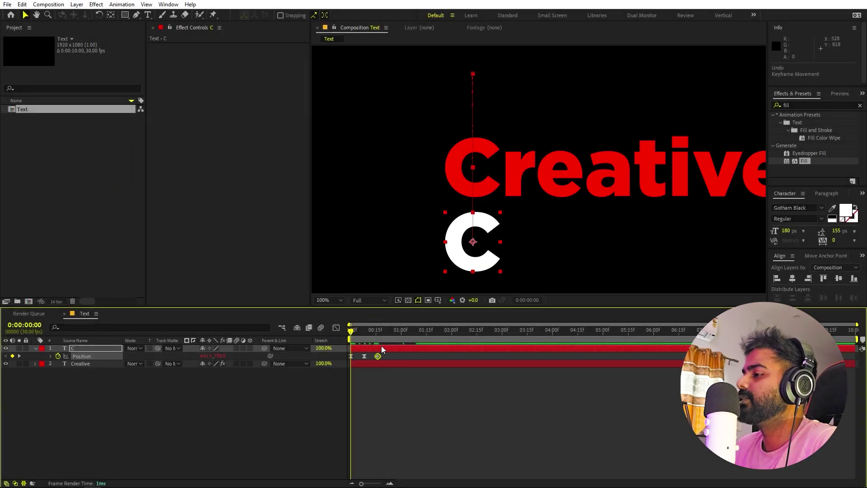
pyautogui.click(382, 348)
pyautogui.hotkey('ctrl', 'd')
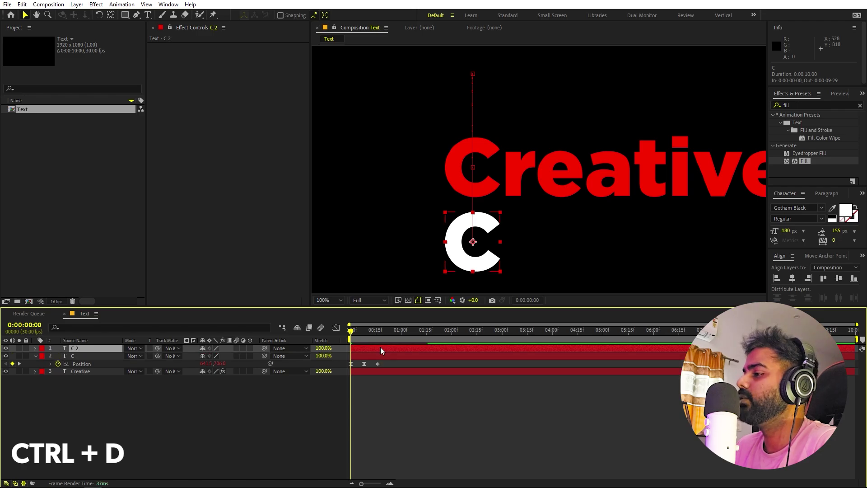
pyautogui.hotkey('ctrl', 't')
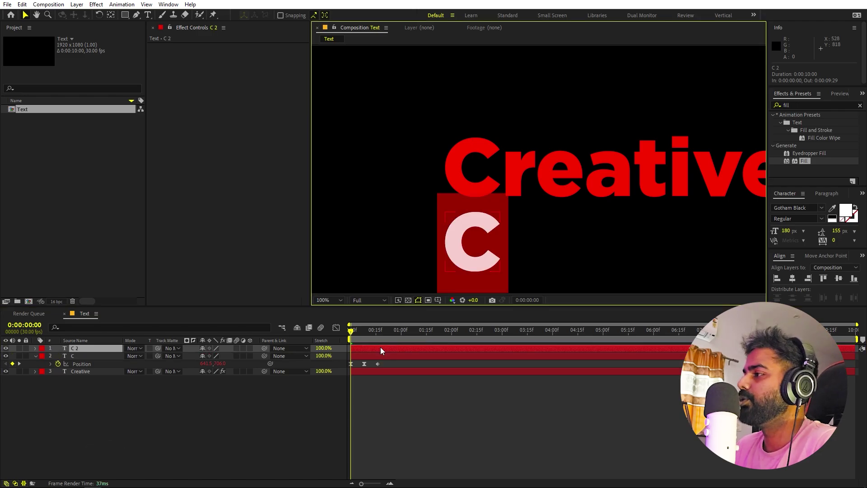
pyautogui.write('r')
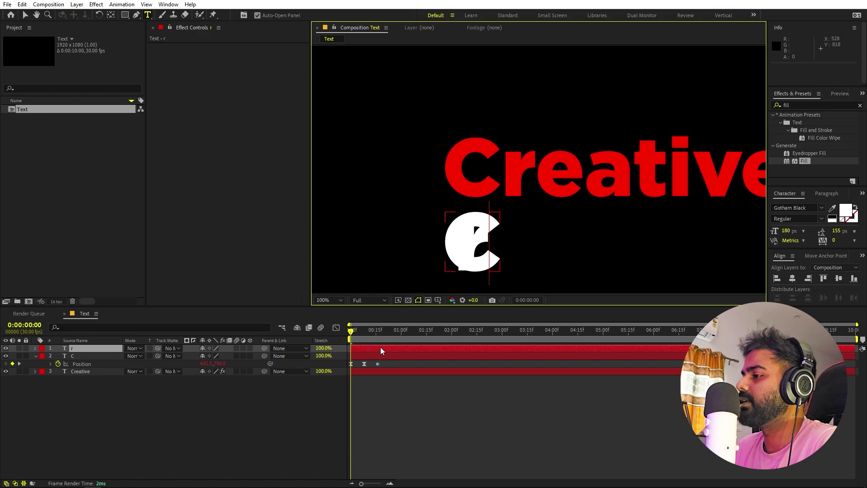
pyautogui.click(374, 388)
# Shift all three Position keyframes of the "r" layer right together to X 745.5, aligning it with the red guide's "r"
pyautogui.click(381, 350)
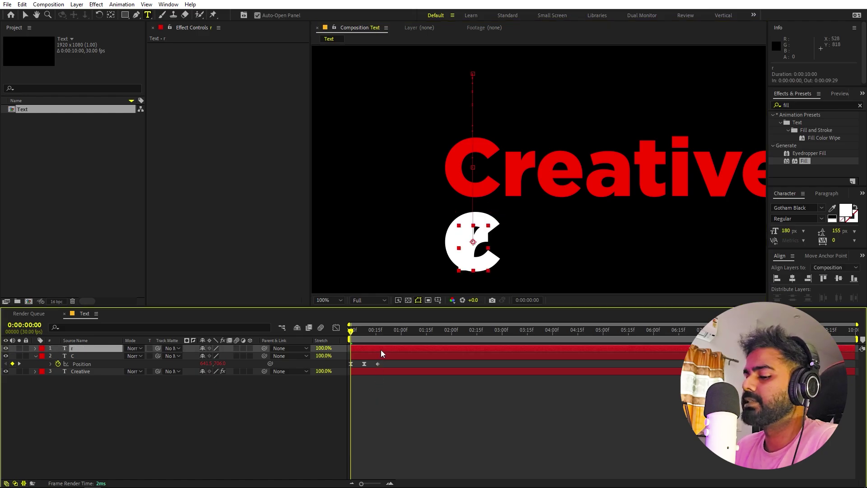
pyautogui.press('p')
pyautogui.moveTo(368, 339); pyautogui.dragTo(332, 356)
pyautogui.hotkey('shift', 'Right')
pyautogui.hotkey('shift', 'Right')
pyautogui.hotkey('shift', 'Right')
pyautogui.hotkey('shift', 'Right')
pyautogui.hotkey('shift', 'Right')
pyautogui.hotkey('shift', 'Right')
pyautogui.hotkey('shift', 'Right')
pyautogui.hotkey('shift', 'Right')
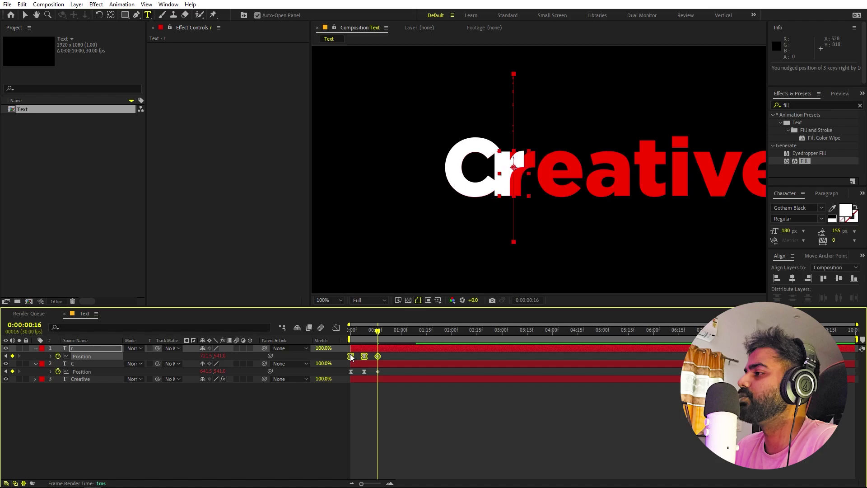
pyautogui.hotkey('shift', 'Right')
pyautogui.hotkey('shift', 'Right')
pyautogui.press('Right')
pyautogui.press('Right')
pyautogui.press('Right')
pyautogui.press('Right')
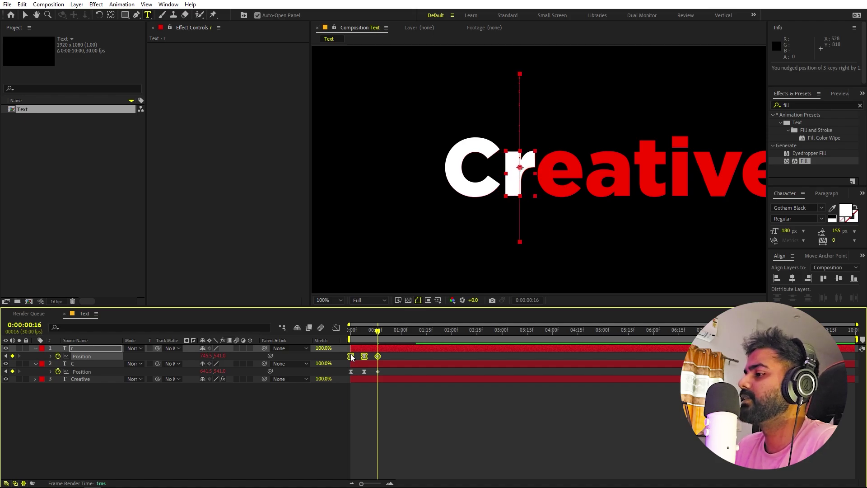
pyautogui.click(396, 405)
pyautogui.click(385, 357)
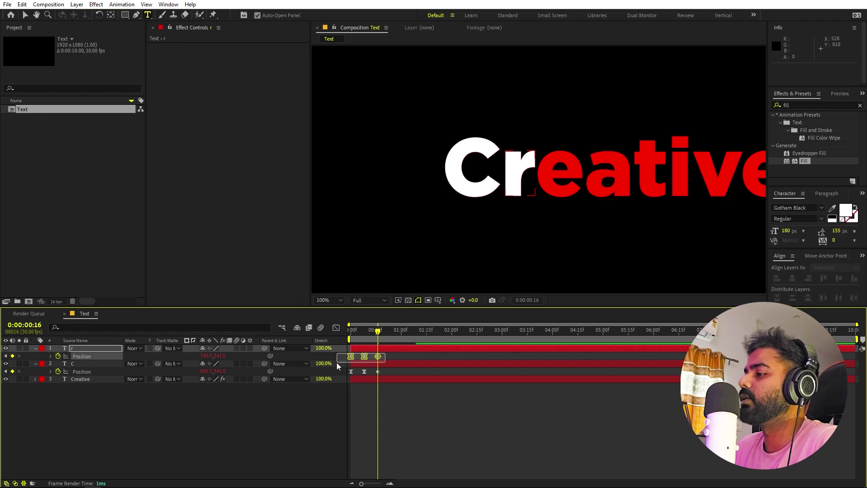
pyautogui.click(389, 418)
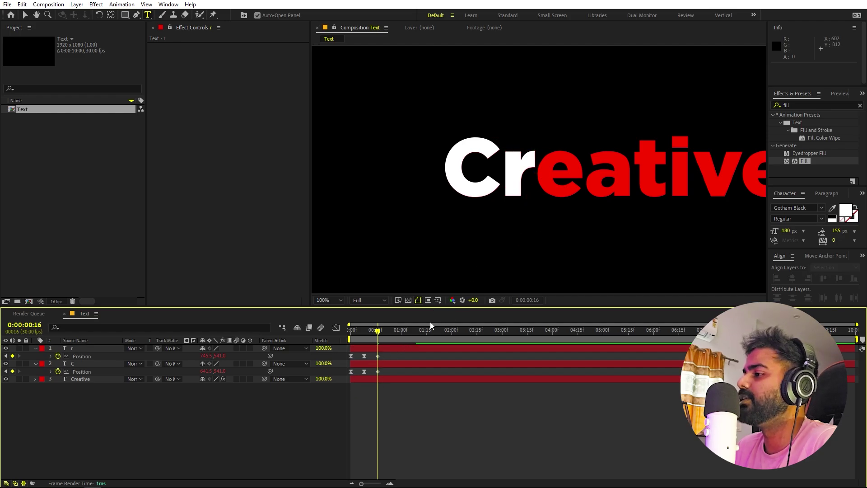
# Duplicate the "r" layer and change the copy's text to "E"
pyautogui.click(389, 350)
pyautogui.hotkey('ctrl', 'd')
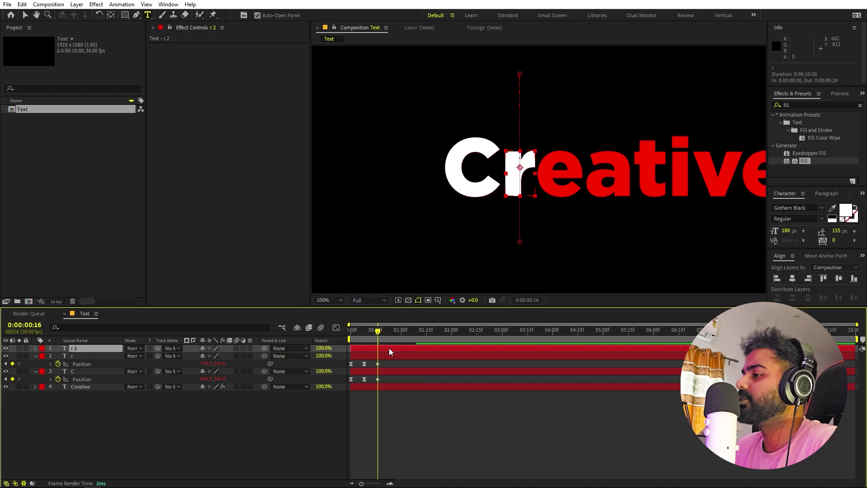
pyautogui.write('E')
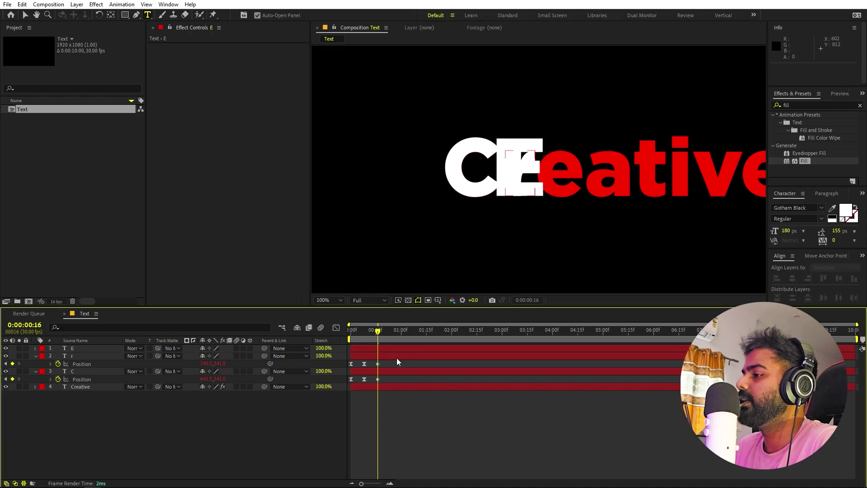
# Shift all three Position keyframes of the "E" layer right together by about 90 px, onto the guide's third letter
pyautogui.click(397, 348)
pyautogui.press('p')
pyautogui.moveTo(388, 354); pyautogui.dragTo(346, 356)
pyautogui.hotkey('shift', 'Right')
pyautogui.hotkey('shift', 'Right')
pyautogui.hotkey('shift', 'Right')
pyautogui.hotkey('shift', 'Right')
pyautogui.hotkey('shift', 'Right')
pyautogui.hotkey('shift', 'Right')
pyautogui.hotkey('shift', 'Right')
pyautogui.hotkey('shift', 'Right')
pyautogui.hotkey('shift', 'Right')
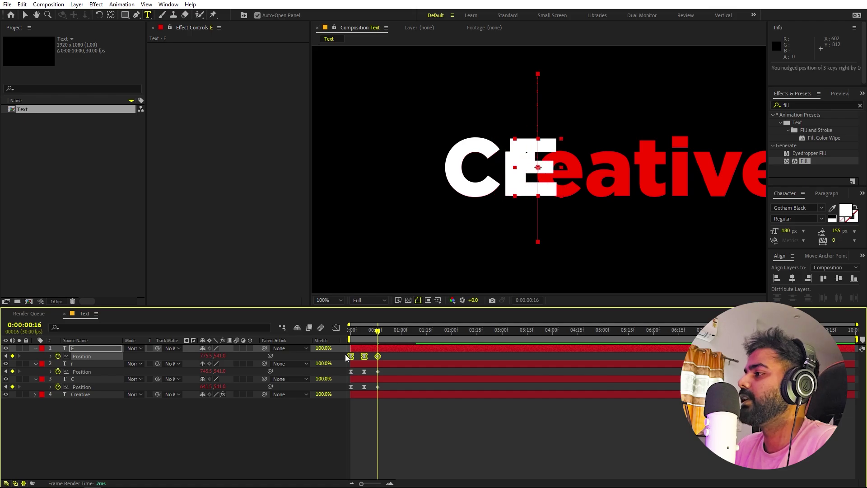
# Change the third letter's text to lowercase "e" and nudge its three Position keyframes slightly right to match the red guide
pyautogui.click(489, 359)
pyautogui.click(477, 345)
pyautogui.write('r')
pyautogui.hotkey('ctrl', 'a')
pyautogui.write('e')
pyautogui.click(435, 414)
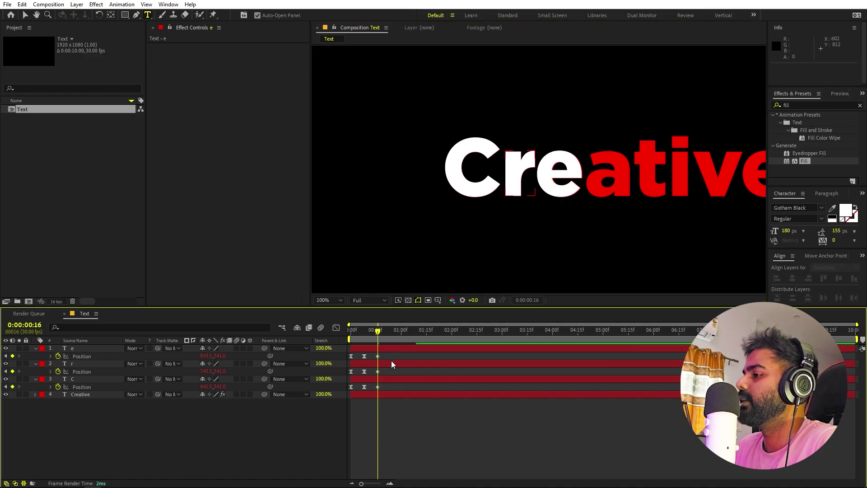
pyautogui.moveTo(391, 360); pyautogui.dragTo(290, 351)
pyautogui.press('Right')
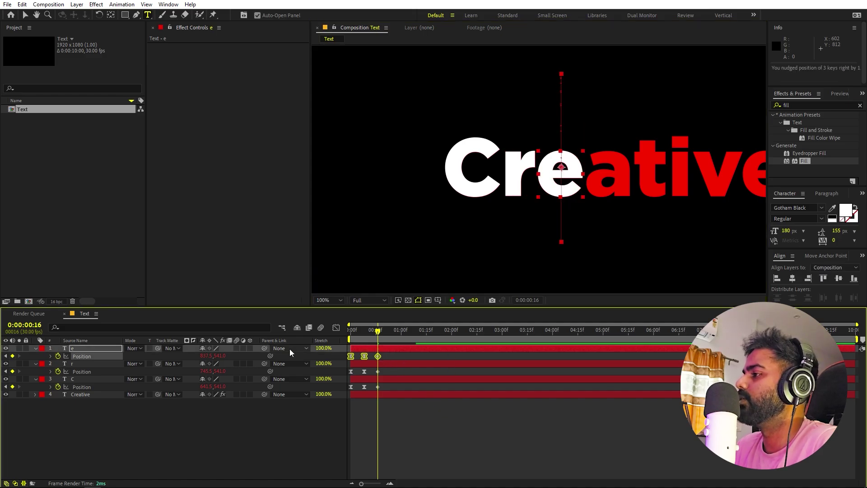
# Duplicate the letter layer for "a", "t", "i", "v" and "e", retyping each copy and shifting its three Position keyframes onto the red guide
pyautogui.click(462, 437)
pyautogui.click(419, 349)
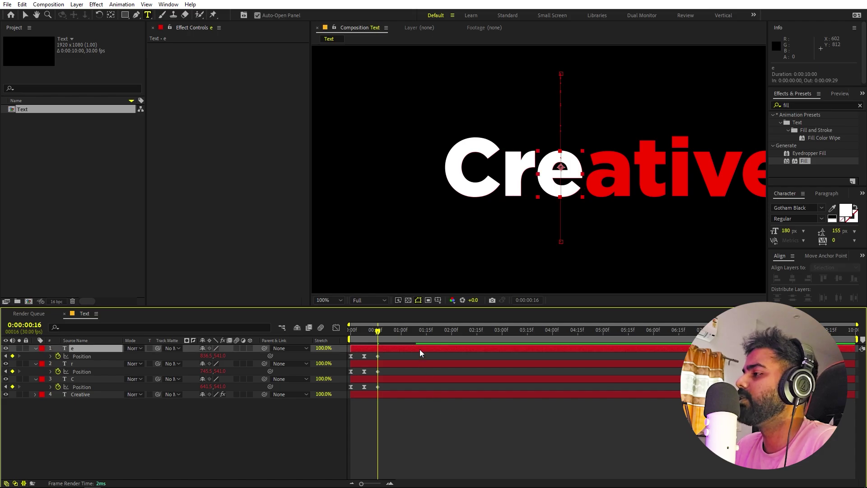
pyautogui.hotkey('ctrl', 'd')
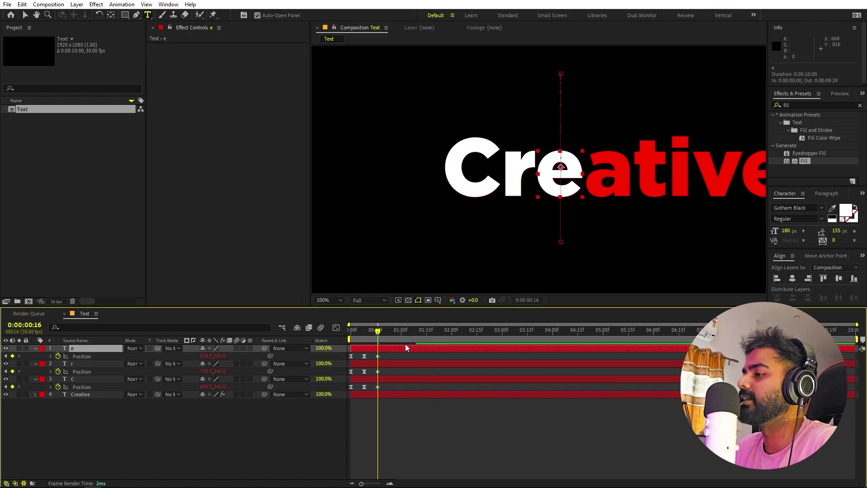
pyautogui.moveTo(405, 343); pyautogui.dragTo(343, 360)
pyautogui.press('Right')
pyautogui.hotkey('ctrl', 'd')
pyautogui.moveTo(402, 350); pyautogui.dragTo(336, 358)
pyautogui.press('Right')
pyautogui.hotkey('ctrl', 'd')
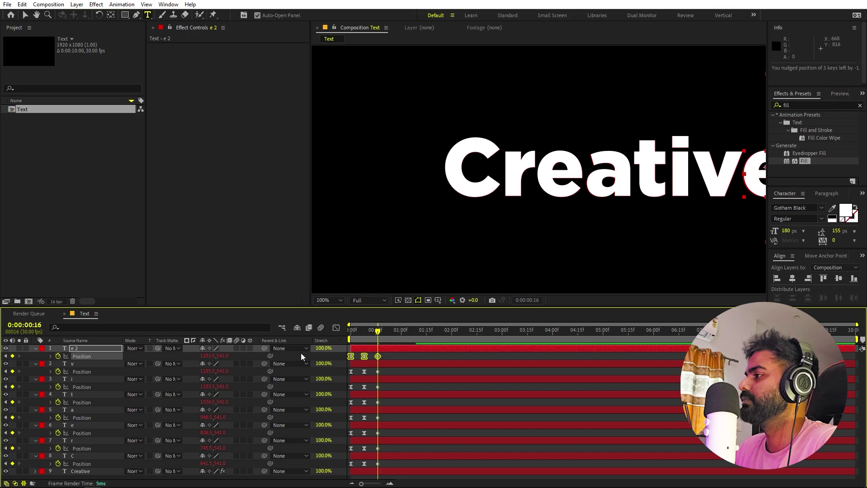
pyautogui.press('u')
# Fit the whole composition in the viewer and play the bounce animation of the complete word
pyautogui.click(335, 299)
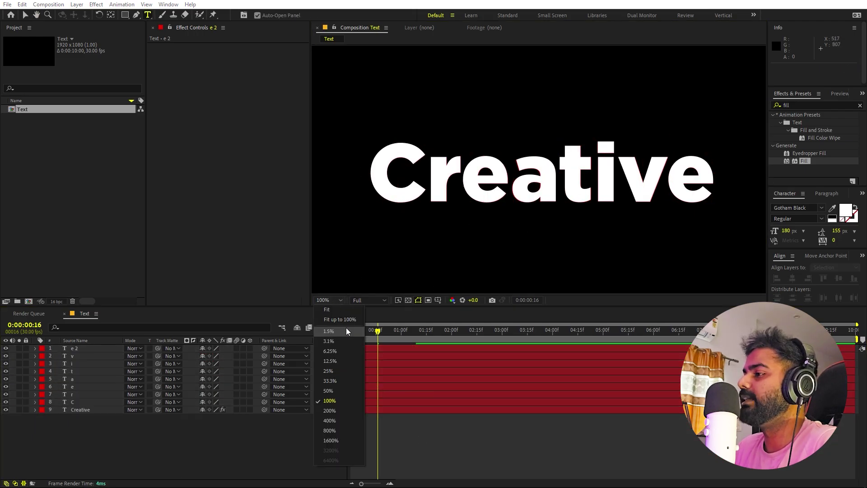
pyautogui.click(357, 330)
pyautogui.press('space')
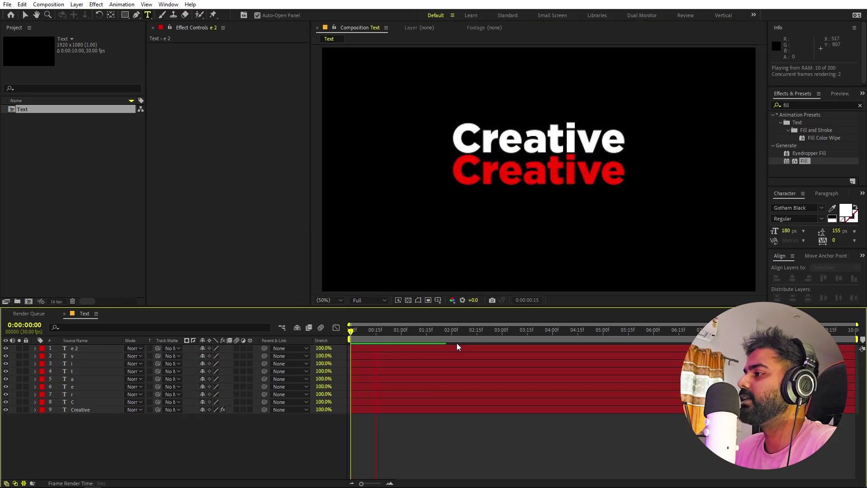
pyautogui.press('space')
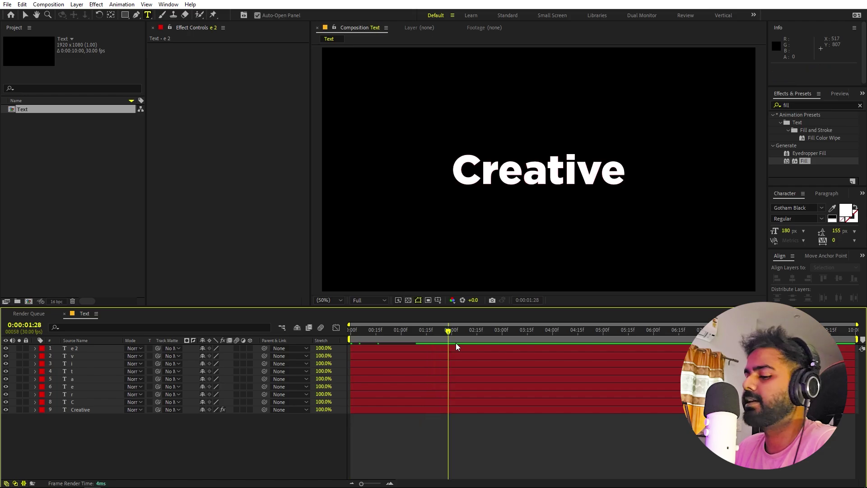
pyautogui.press('v')
pyautogui.moveTo(443, 330)
pyautogui.mouseDown()
pyautogui.moveTo(325, 332)
pyautogui.moveTo(441, 327)
pyautogui.mouseUp()
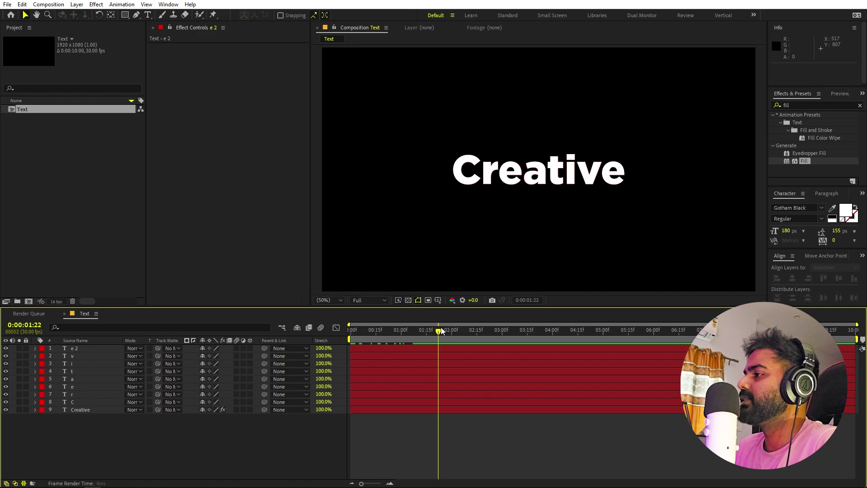
# Hide the red "Creative" guide layer and preview the white letters from the start
pyautogui.click(74, 409)
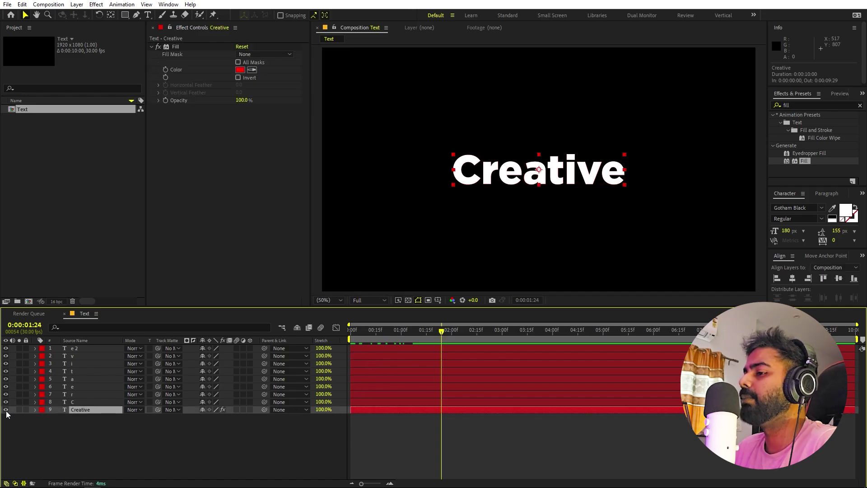
pyautogui.click(6, 410)
pyautogui.click(90, 431)
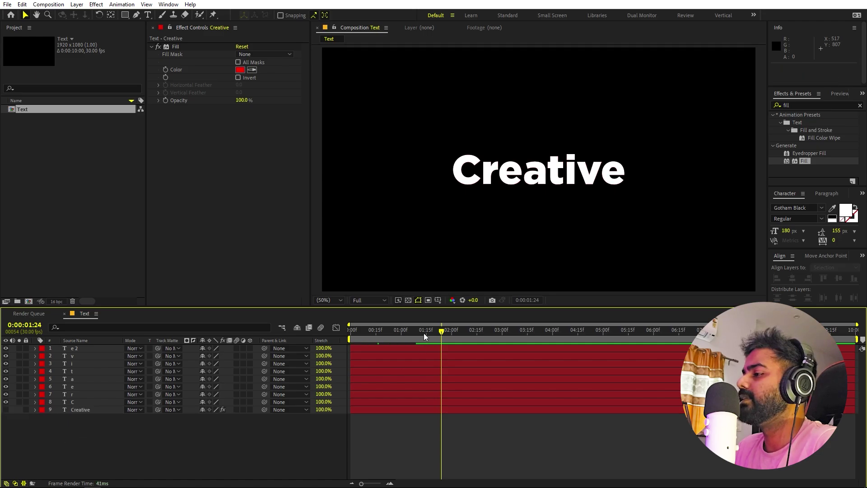
pyautogui.moveTo(424, 332); pyautogui.dragTo(351, 330)
pyautogui.press('space')
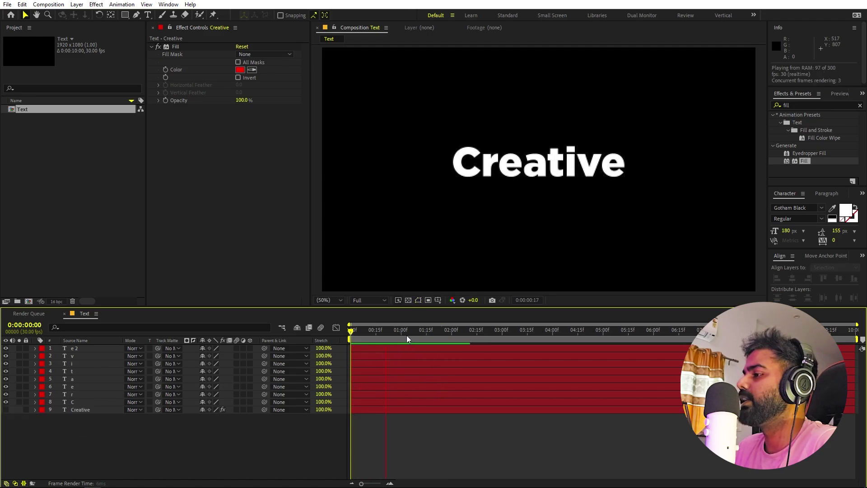
pyautogui.press('space')
# Shift all eight letter layers so they start at frame 2 of the timeline
pyautogui.moveTo(362, 483); pyautogui.dragTo(386, 485)
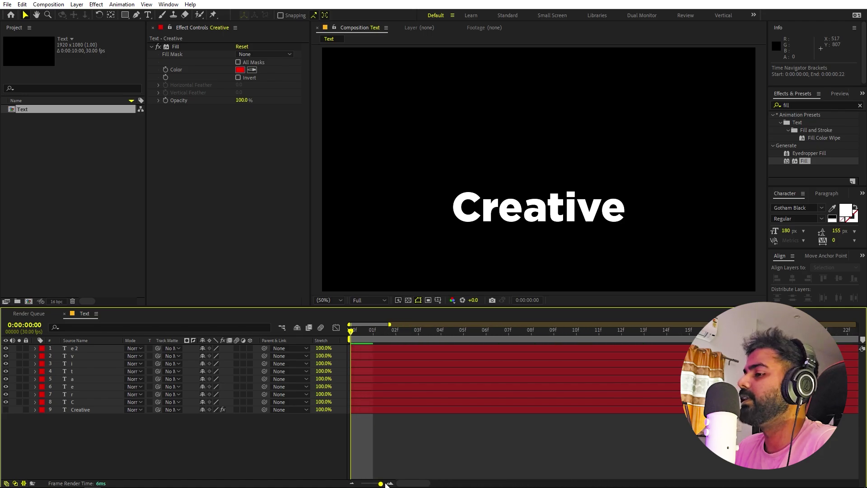
pyautogui.click(77, 401)
pyautogui.hotkey('ctrl', 'a')
pyautogui.moveTo(371, 349); pyautogui.dragTo(403, 349)
pyautogui.click(441, 336)
pyautogui.click(422, 414)
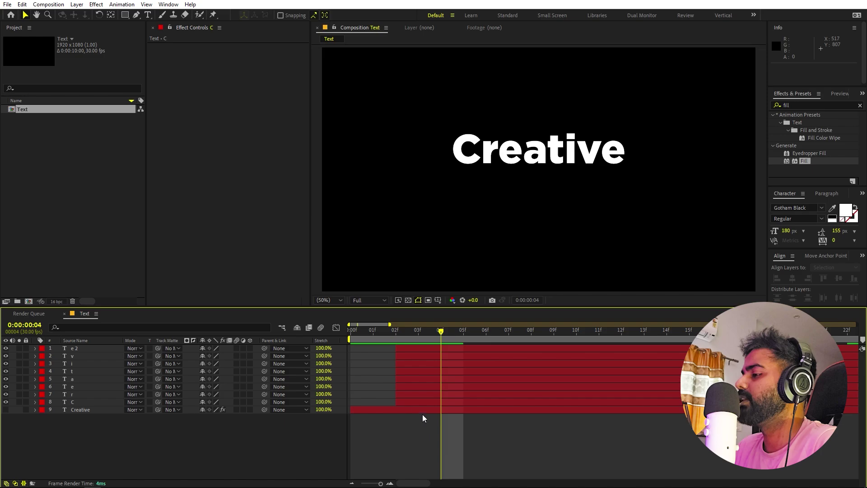
# Stagger the letter layers two frames apart, starting "r" at frame 4 and continuing in order to the last "e" at frame 16
pyautogui.moveTo(408, 397); pyautogui.dragTo(494, 387)
pyautogui.click(428, 384)
pyautogui.moveTo(432, 380); pyautogui.dragTo(552, 375)
pyautogui.moveTo(459, 372); pyautogui.dragTo(649, 357)
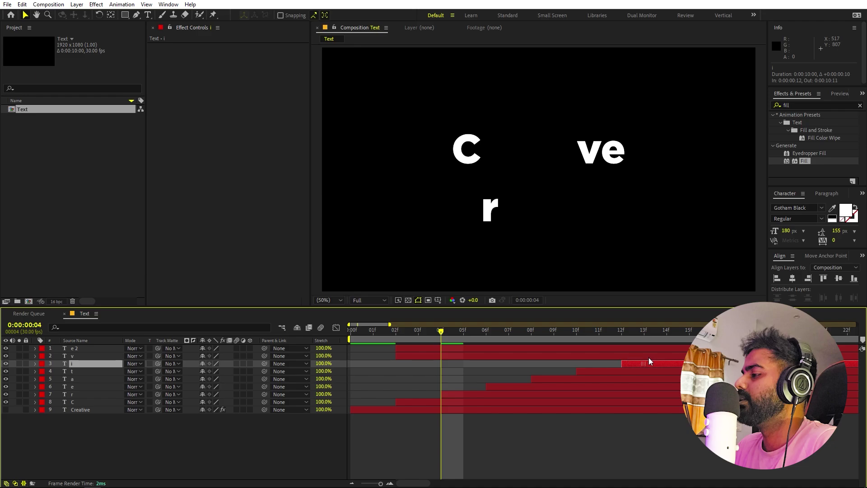
pyautogui.moveTo(449, 357); pyautogui.dragTo(748, 348)
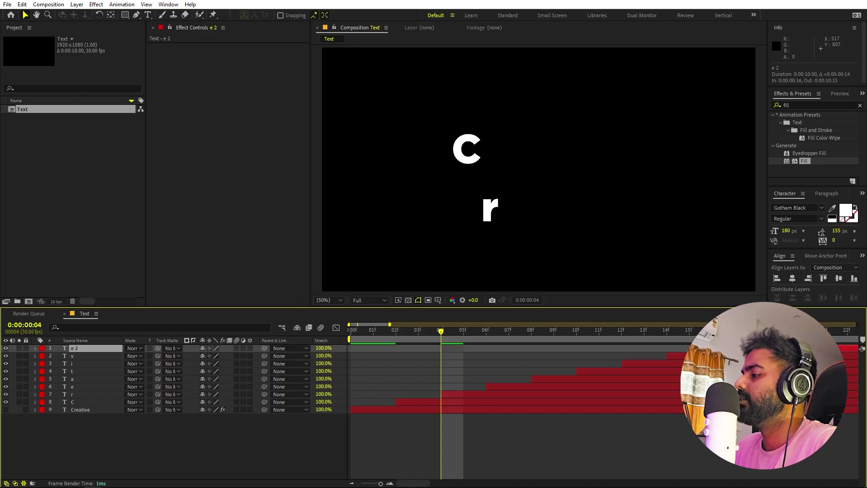
# Play the staggered letter animation from the beginning with the full timeline in view
pyautogui.press('Home')
pyautogui.press('space')
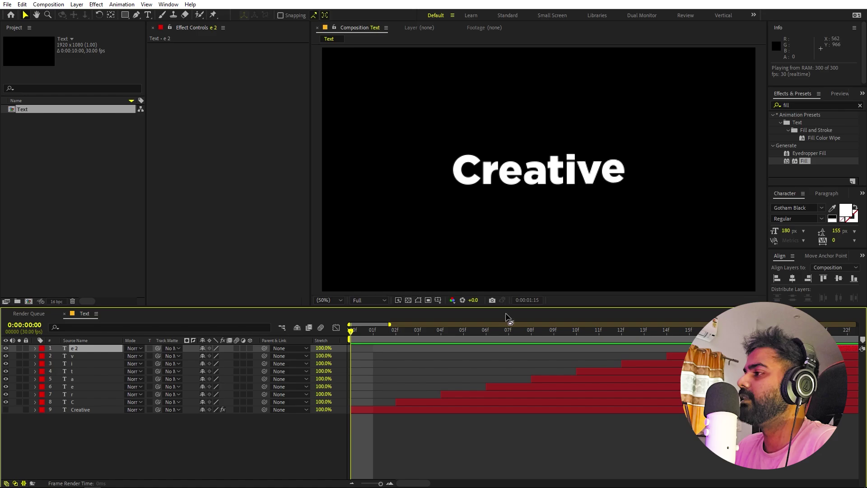
pyautogui.press(';')
pyautogui.press('space')
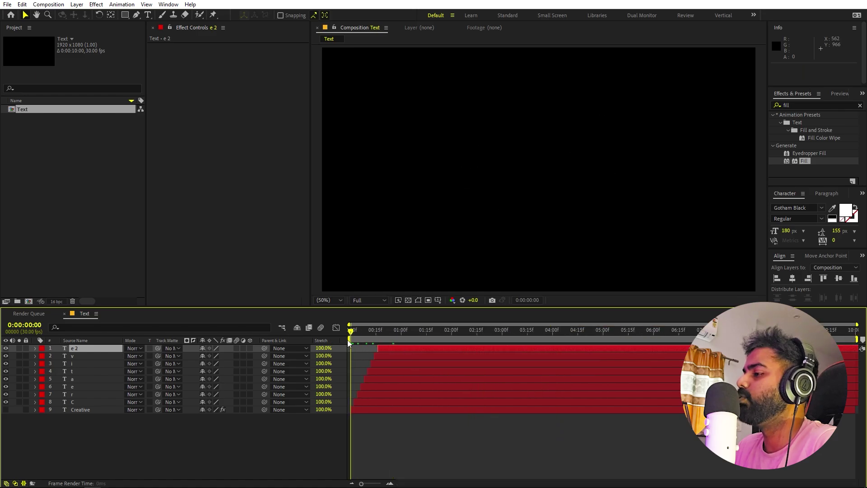
# Examine the staggered start points of the letter layers around frame 8
pyautogui.click(365, 340)
pyautogui.press('=')
pyautogui.press('=')
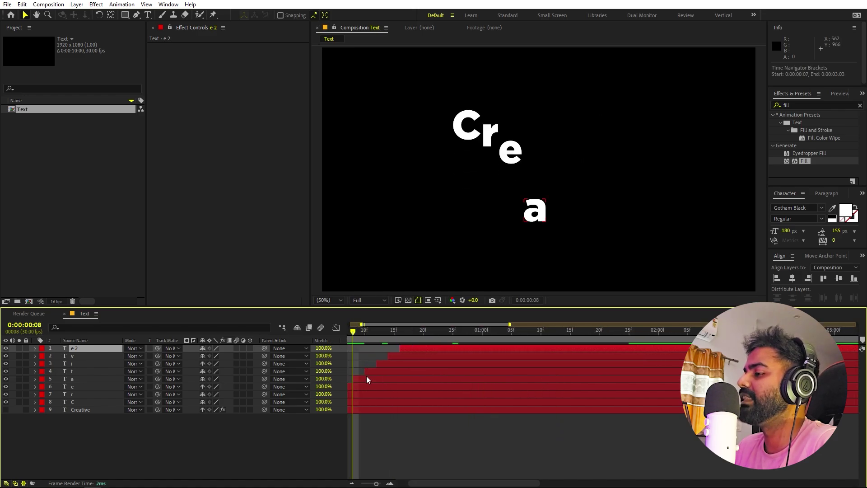
pyautogui.press('=')
pyautogui.press('=')
pyautogui.click(396, 370)
pyautogui.press('-')
pyautogui.press('-')
pyautogui.press('-')
pyautogui.press('-')
pyautogui.press('-')
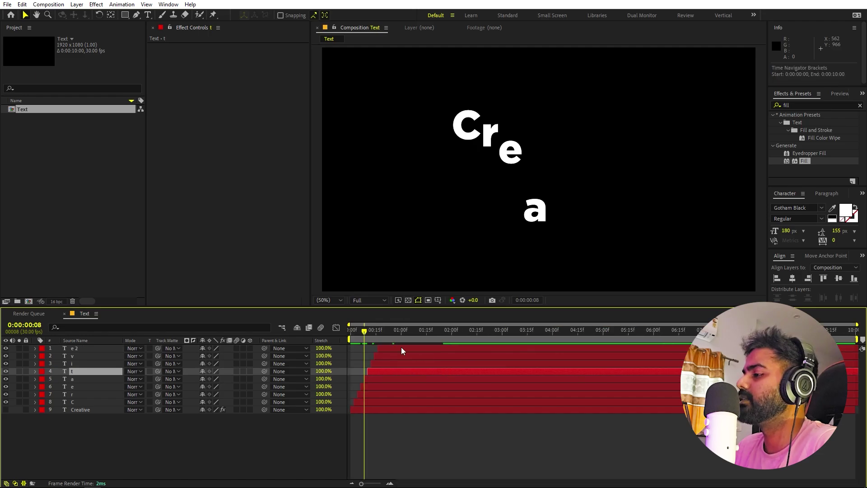
pyautogui.click(389, 440)
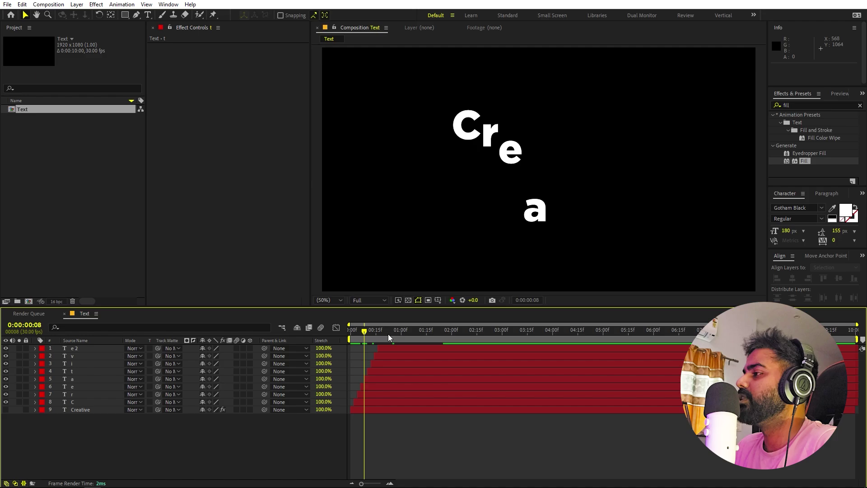
# Set the current time to 0:00:02:13 and duplicate the "Text" composition in the project
pyautogui.moveTo(389, 335); pyautogui.dragTo(473, 337)
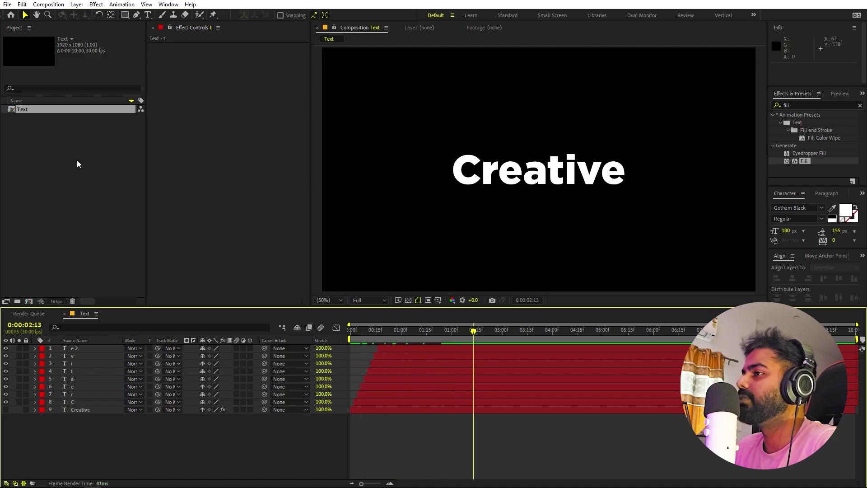
pyautogui.click(20, 111)
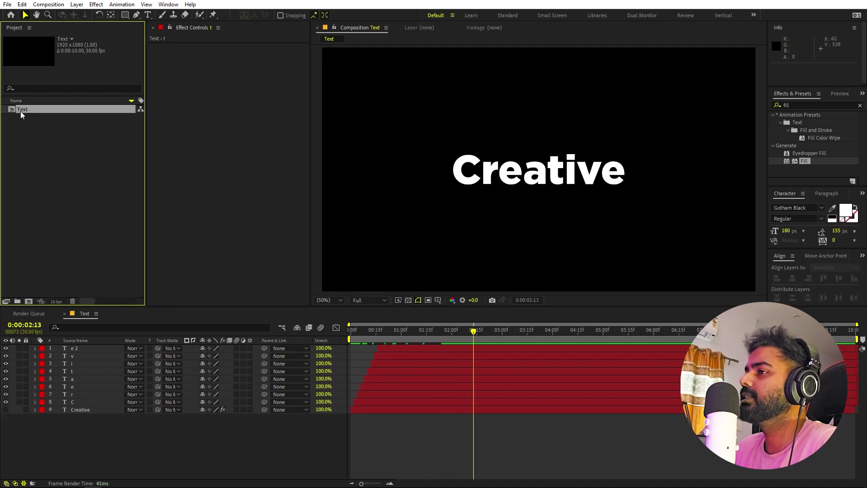
pyautogui.hotkey('ctrl', 'd')
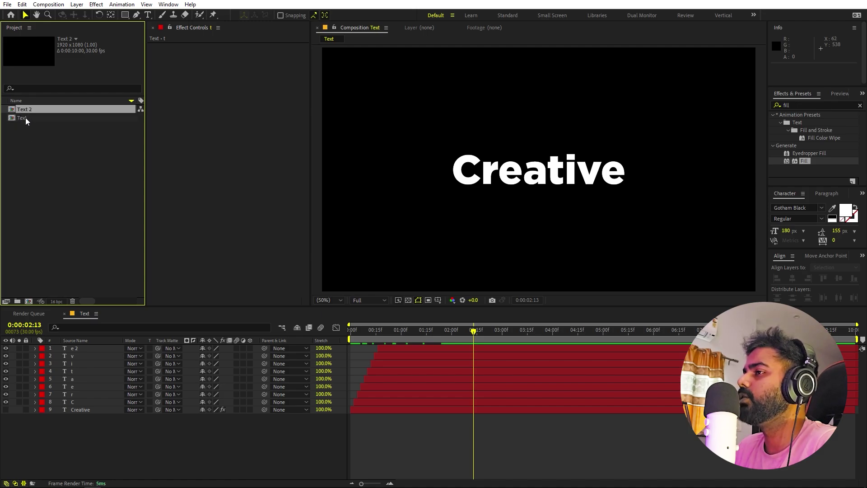
pyautogui.click(40, 170)
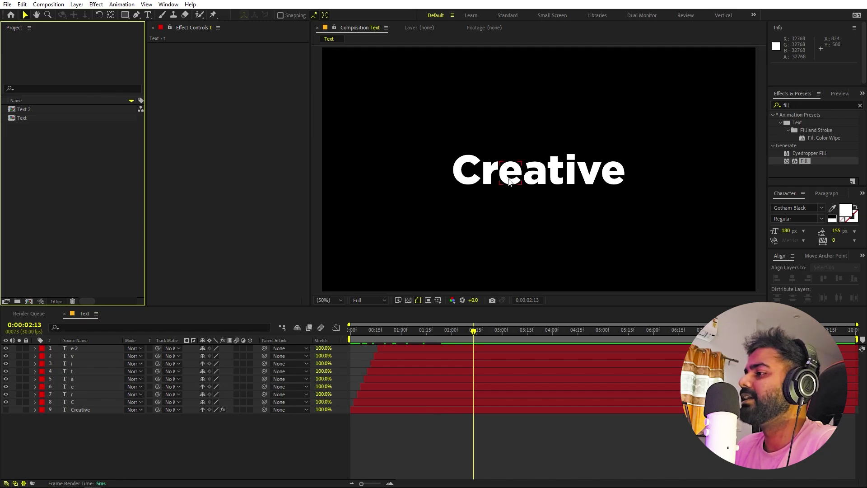
# Add a null object to the "Text" composition and parent all eight letter layers to it
pyautogui.rightClick(105, 444)
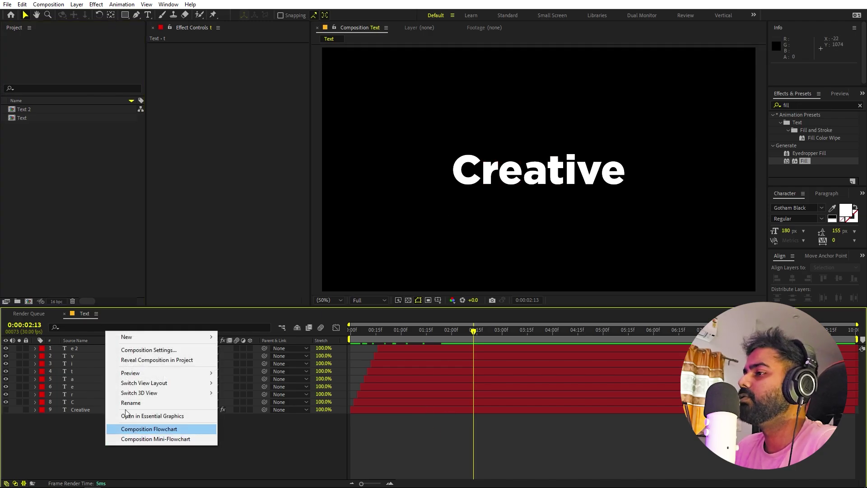
pyautogui.moveTo(151, 337)
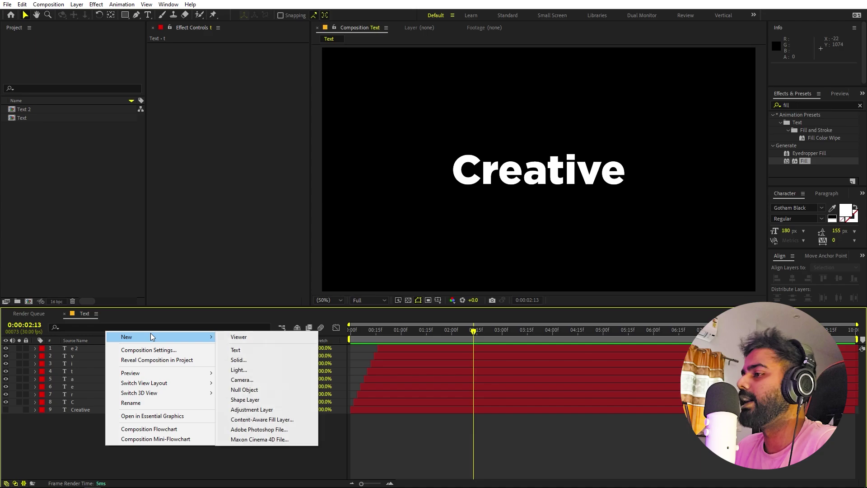
pyautogui.click(247, 390)
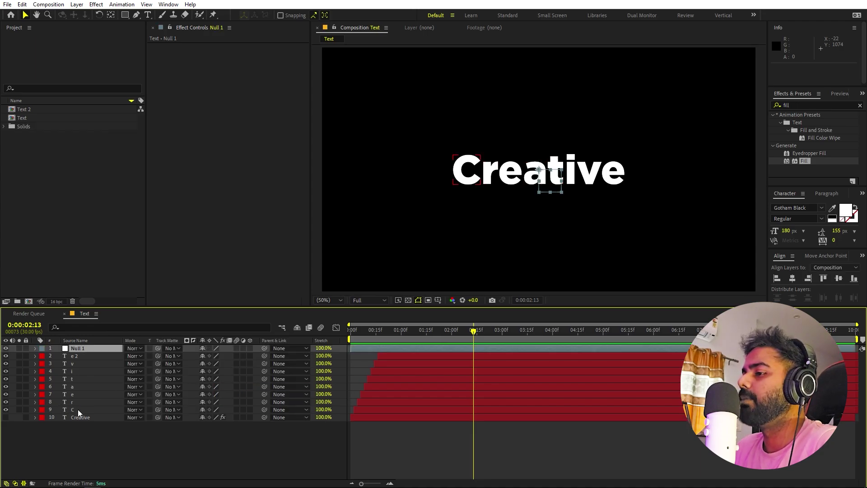
pyautogui.click(77, 409)
pyautogui.keyDown('shift'); pyautogui.click(72, 354); pyautogui.keyUp('shift')
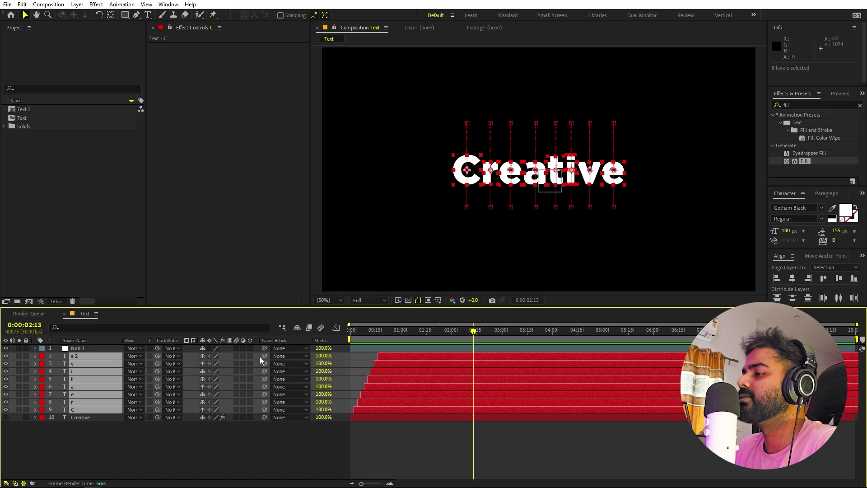
pyautogui.moveTo(264, 356); pyautogui.dragTo(83, 348)
# Keyframe the null's Position and Scale at 0:00:02:13, and add enlarged, offset keyframes for both at 0:00:00:04
pyautogui.click(83, 348)
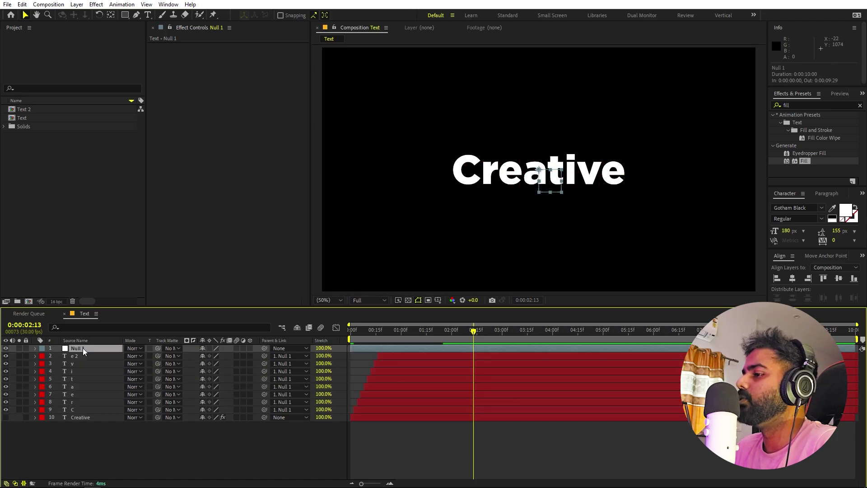
pyautogui.press('s')
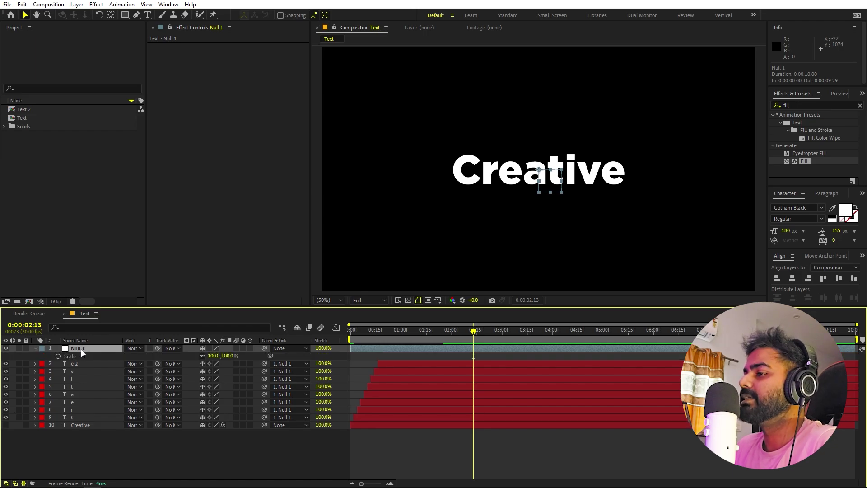
pyautogui.click(57, 356)
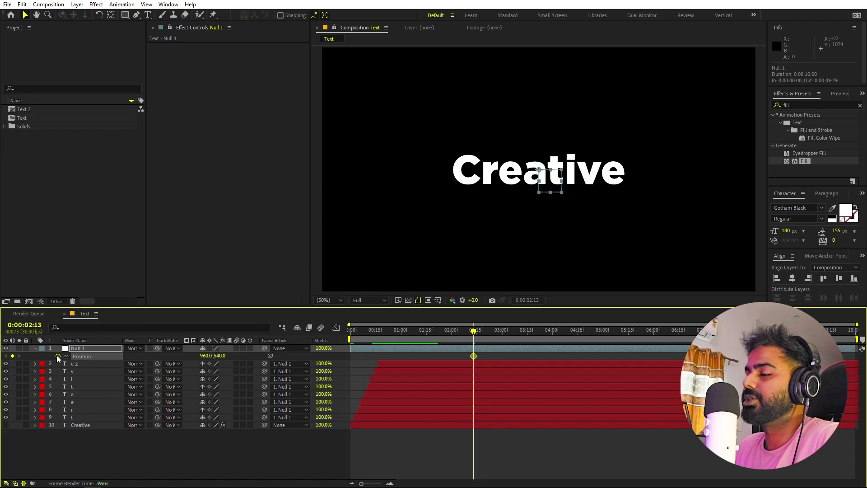
pyautogui.hotkey('alt', 'shift', 'p')
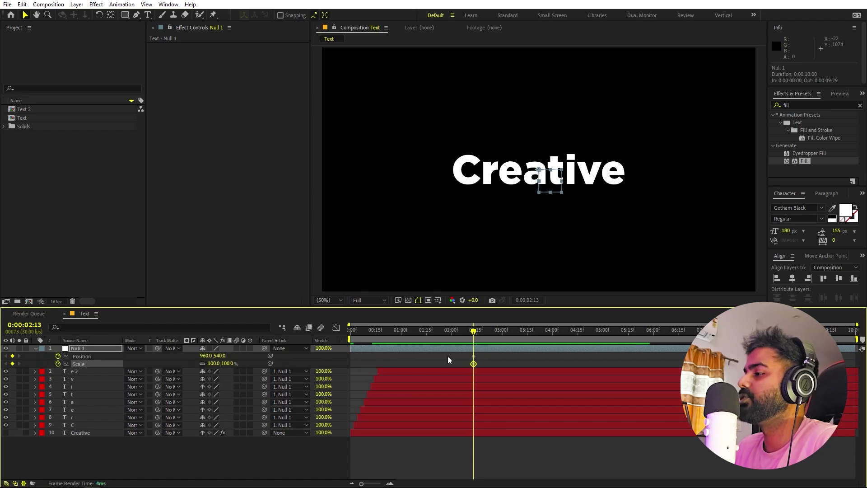
pyautogui.moveTo(446, 339); pyautogui.dragTo(357, 345)
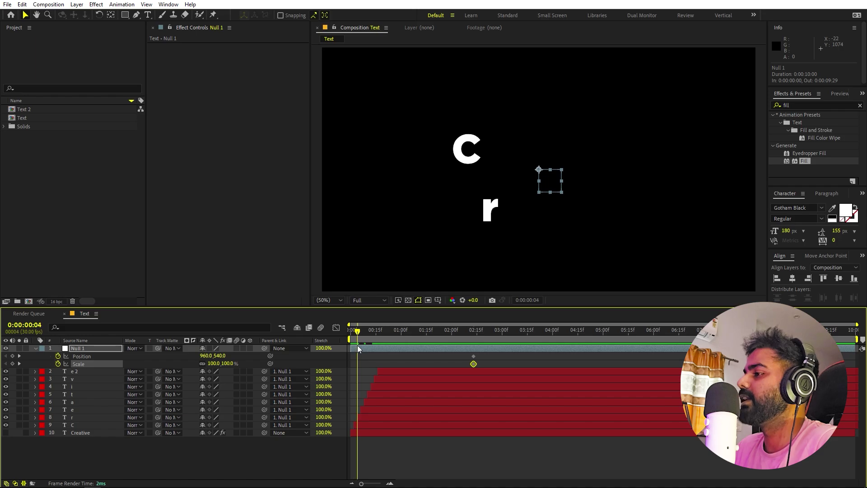
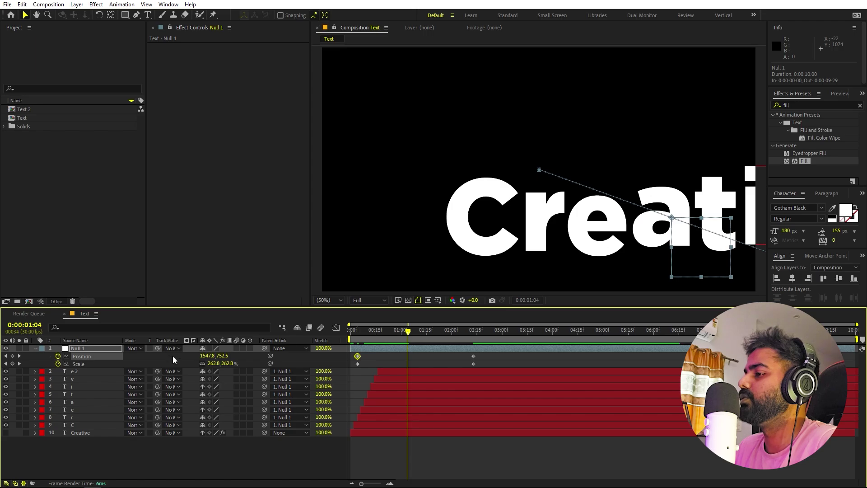
# Set the null's Position X to 7.8 at 0:00:01:04 and remove all of its Scale keyframes
pyautogui.moveTo(199, 356); pyautogui.dragTo(156, 356)
pyautogui.click(130, 365)
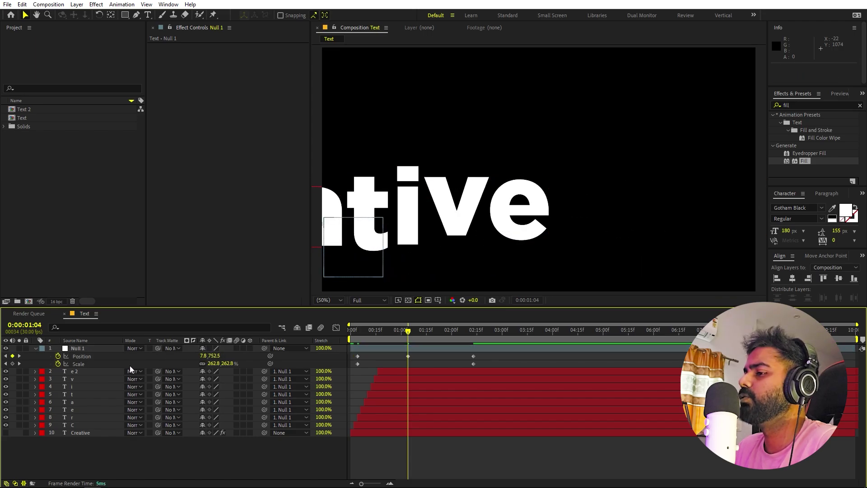
pyautogui.click(58, 363)
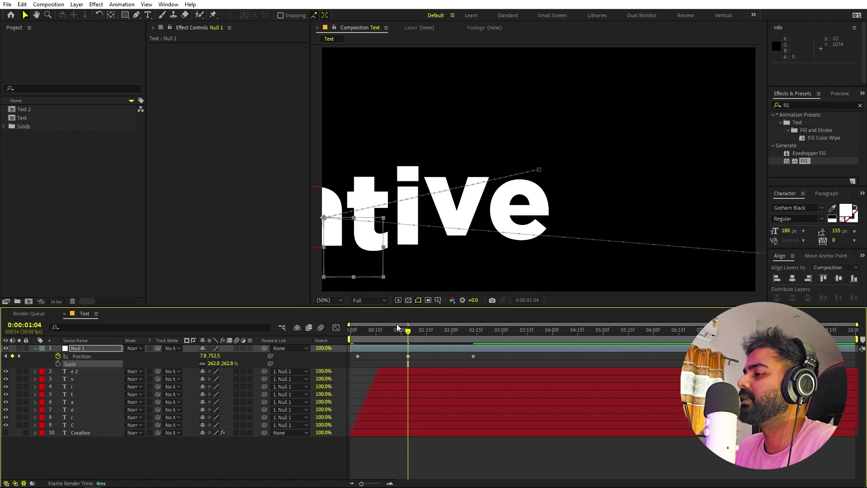
# Scale the null to 406.5% and, at 0:00:00:04, set its Position X to 2231 and lower the word in the frame
pyautogui.moveTo(408, 345); pyautogui.dragTo(359, 348)
pyautogui.moveTo(212, 363); pyautogui.dragTo(845, 356)
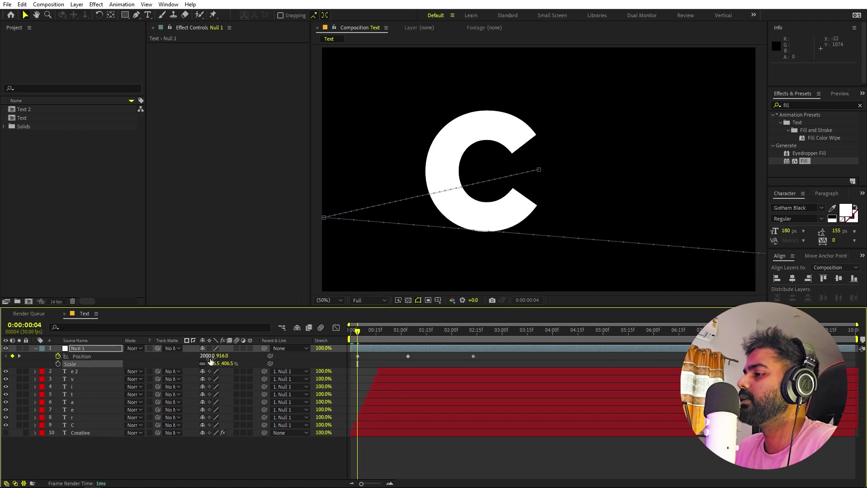
pyautogui.moveTo(210, 357); pyautogui.dragTo(359, 344)
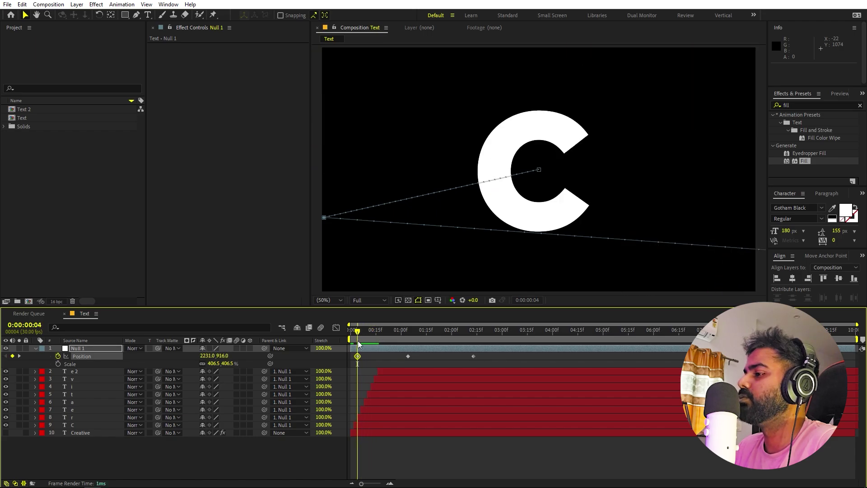
pyautogui.moveTo(228, 356); pyautogui.dragTo(357, 347)
pyautogui.press('space')
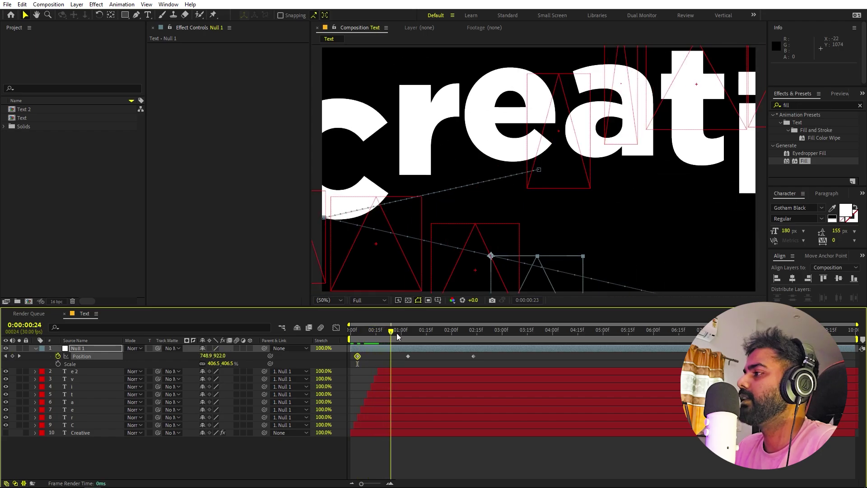
# Move the null's middle Position keyframe to 0:00:00:21 and set its Y value to 930.5
pyautogui.click(409, 357)
pyautogui.moveTo(225, 357); pyautogui.dragTo(390, 335)
pyautogui.press('space')
pyautogui.click(395, 354)
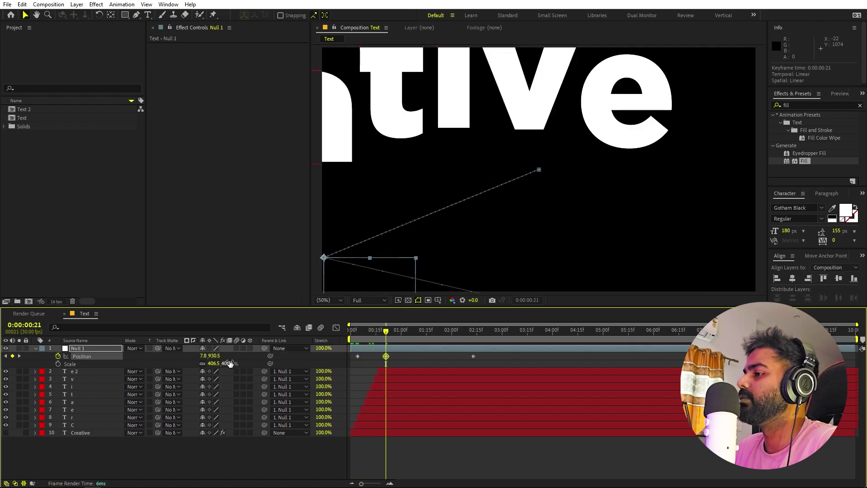
# Copy the null's Position Y value of 1439 from the 0:00:00:04 keyframe to the one at 0:00:00:21 and preview
pyautogui.click(245, 356)
pyautogui.click(358, 337)
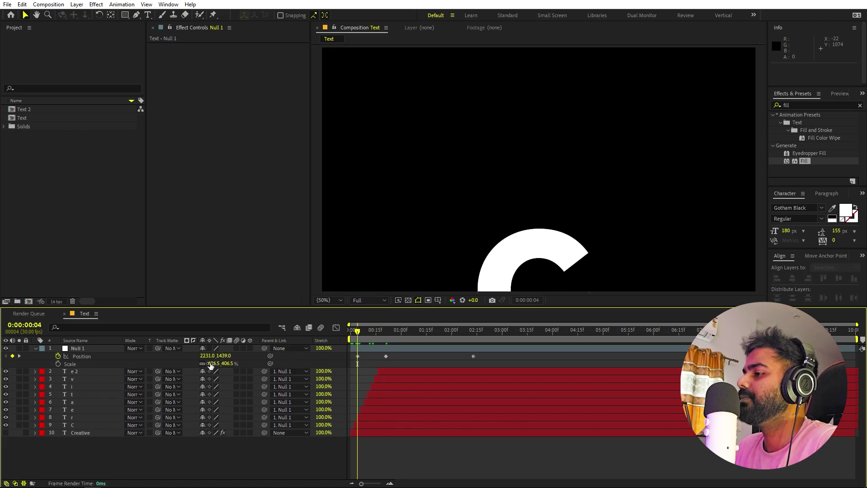
pyautogui.click(224, 356)
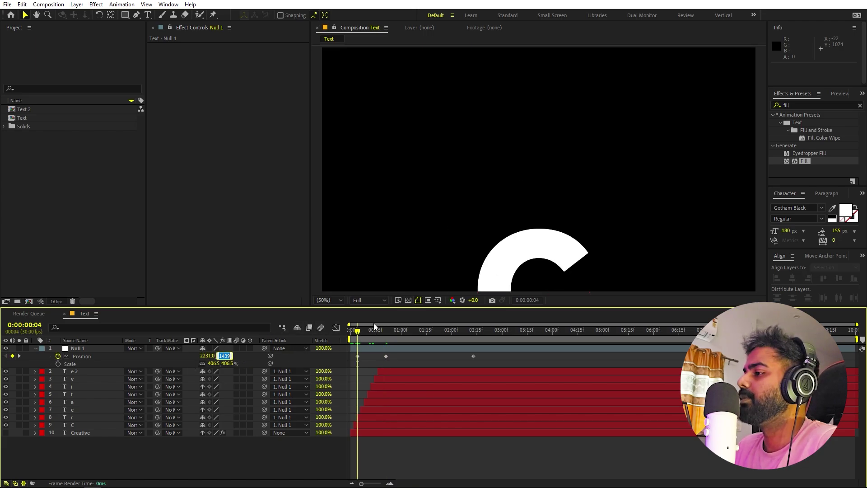
pyautogui.moveTo(373, 329); pyautogui.dragTo(386, 333)
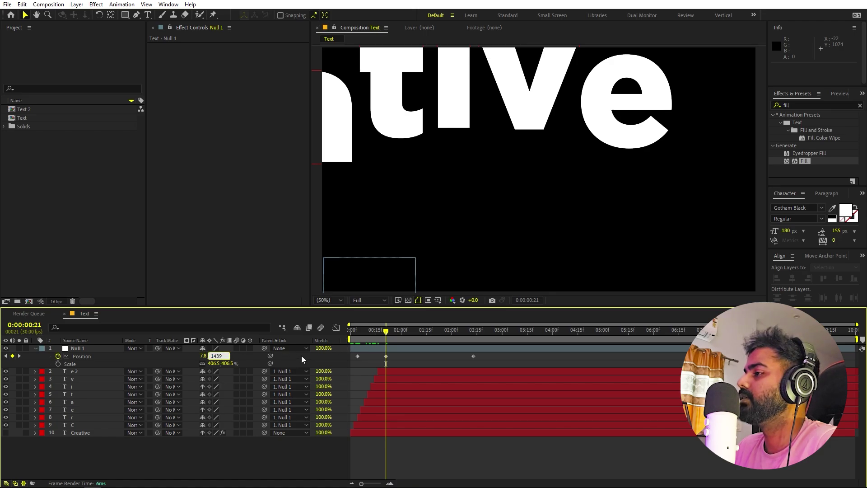
pyautogui.press('Return')
pyautogui.press('space')
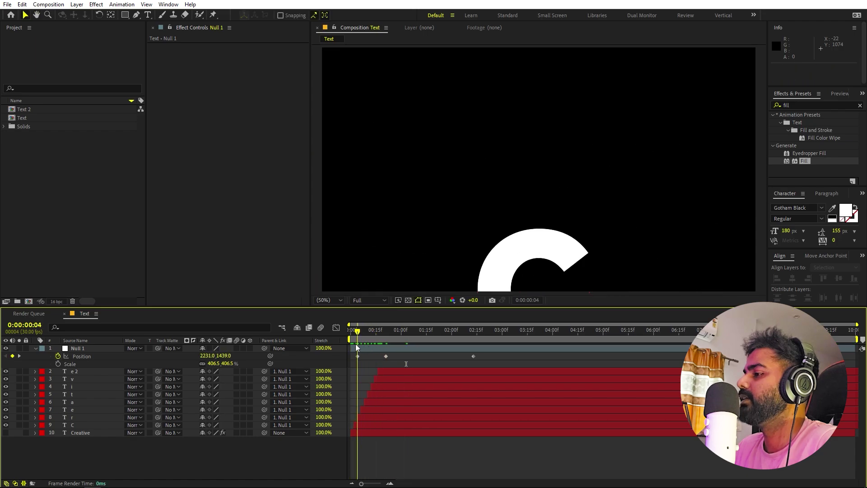
# Delete the null's last Position keyframe, near 0:00:02:13
pyautogui.press('space')
pyautogui.click(473, 357)
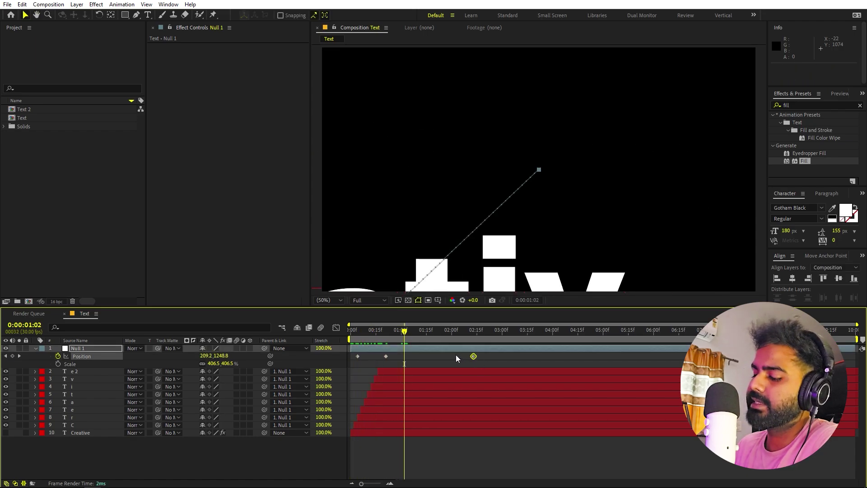
pyautogui.press('Delete')
# Set the null's Position X to 2248 at 0:00:00:04 and lower the Y value of both keyframes to 1250
pyautogui.moveTo(374, 339)
pyautogui.mouseDown()
pyautogui.moveTo(355, 342)
pyautogui.moveTo(387, 346)
pyautogui.moveTo(359, 345)
pyautogui.mouseUp()
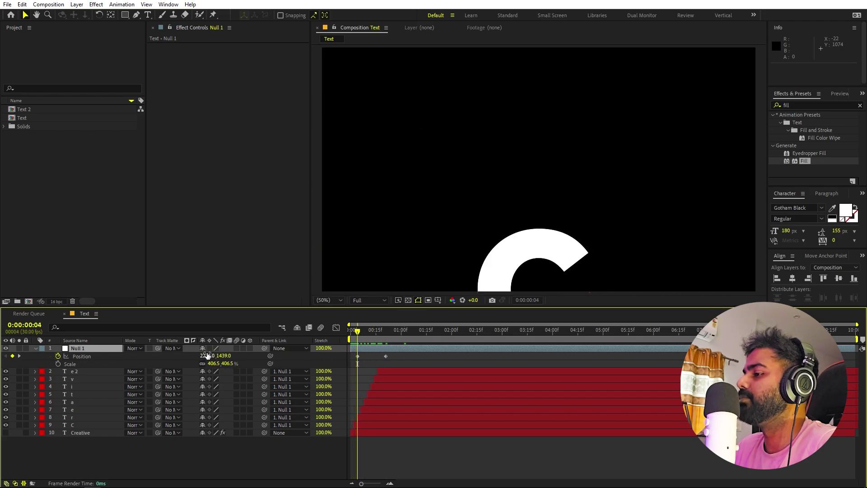
pyautogui.moveTo(206, 356); pyautogui.dragTo(237, 355)
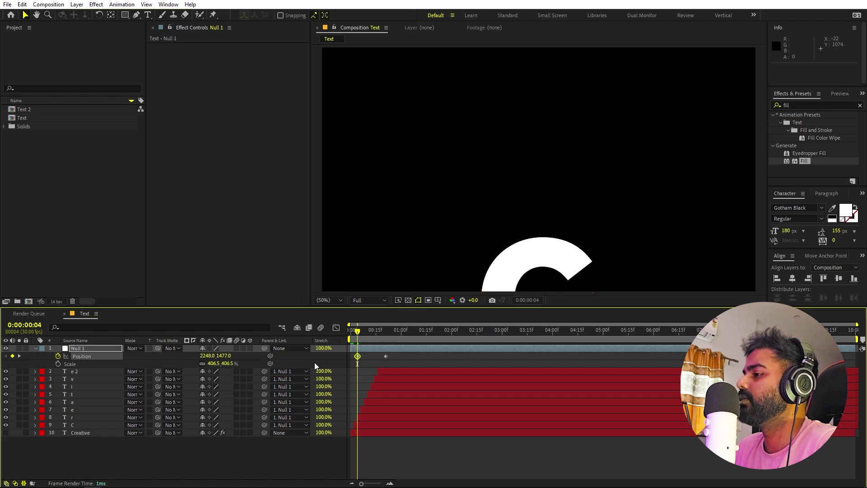
pyautogui.hotkey('ctrl', 'z')
pyautogui.moveTo(225, 356); pyautogui.dragTo(159, 380)
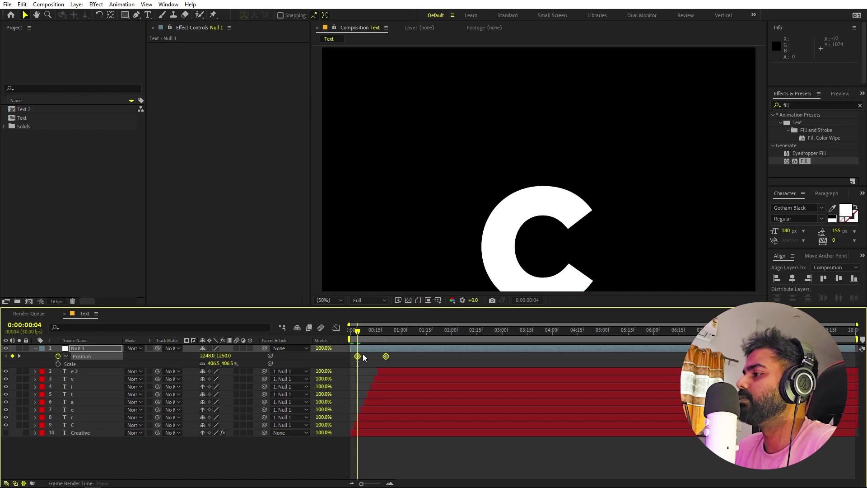
# Preview the null's movement and shift its first Position keyframe slightly earlier
pyautogui.press('space')
pyautogui.press('space')
pyautogui.press('space')
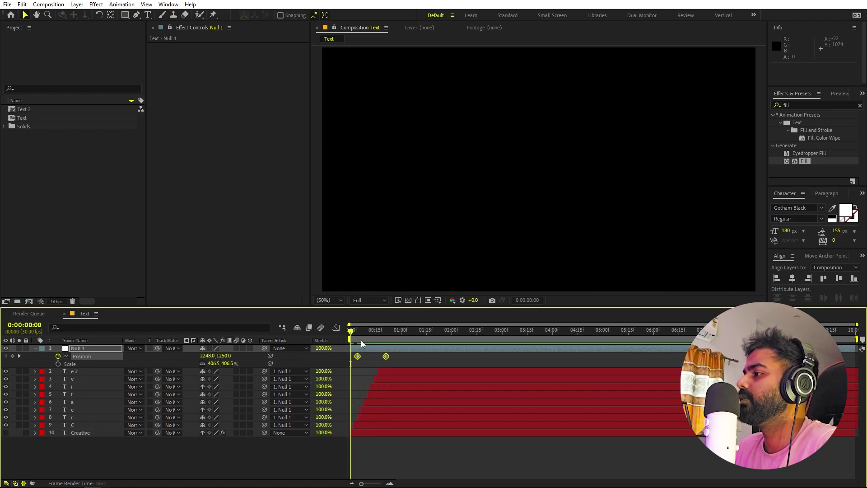
pyautogui.press('space')
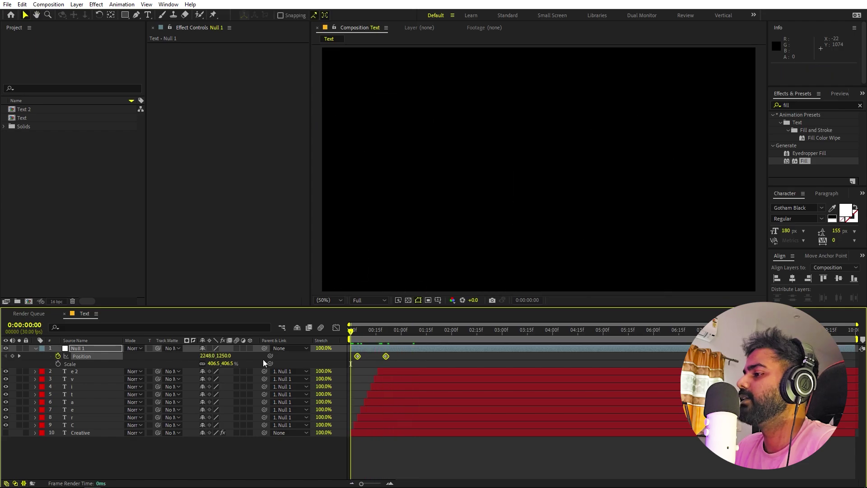
pyautogui.moveTo(351, 330); pyautogui.dragTo(321, 354)
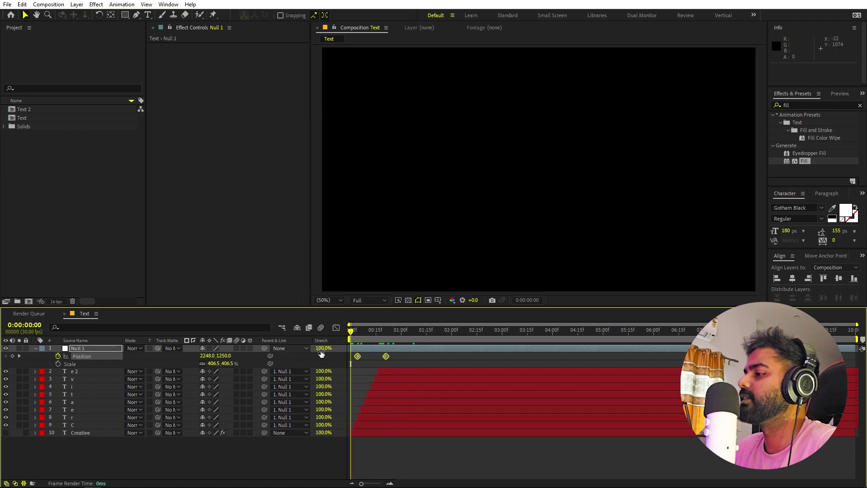
pyautogui.click(365, 362)
# Create a 1920x1080, 30 fps, 10-second composition named Main
pyautogui.click(113, 270)
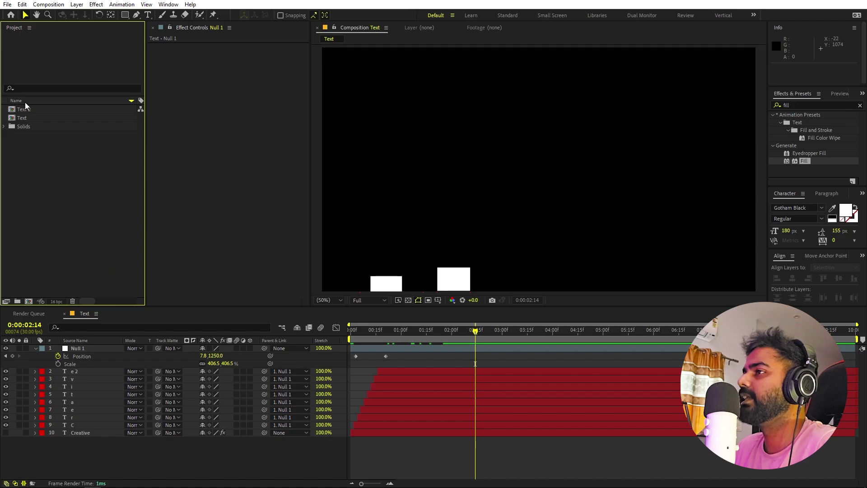
pyautogui.click(49, 4)
pyautogui.click(65, 15)
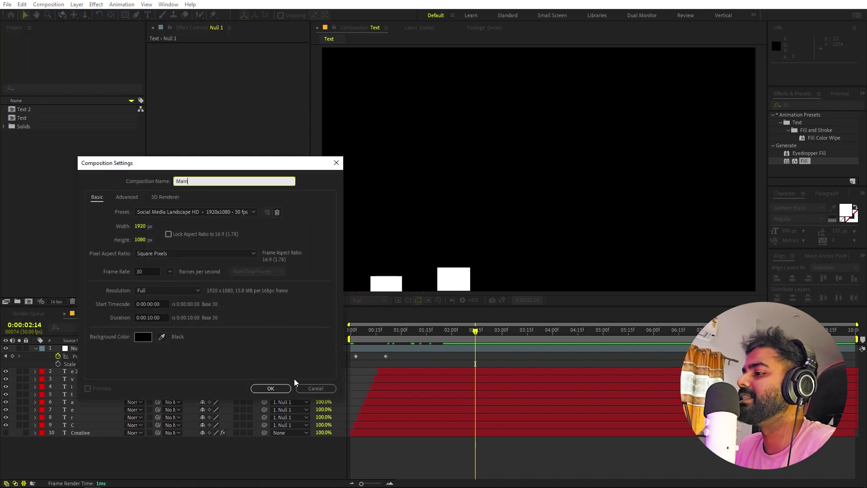
pyautogui.click(275, 385)
pyautogui.click(56, 199)
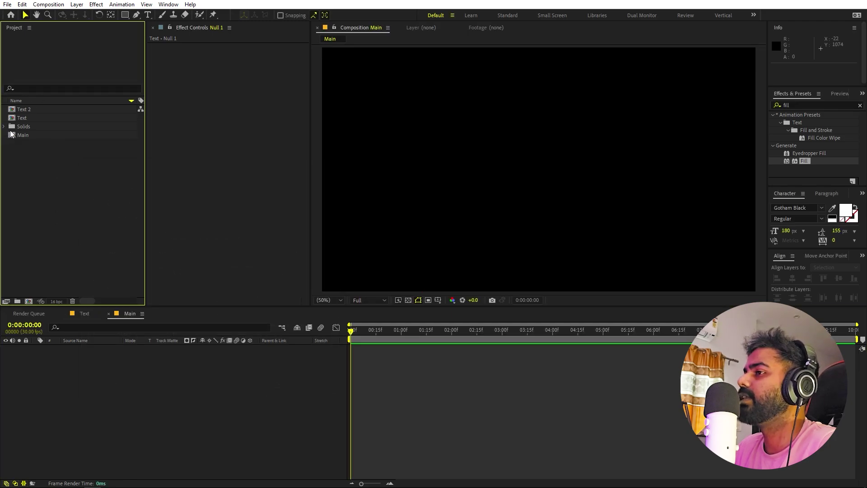
# Add the Text and Text 2 compositions to Main, with Text 2 above and starting at 0:00:01:19
pyautogui.click(21, 119)
pyautogui.moveTo(25, 118); pyautogui.dragTo(76, 421)
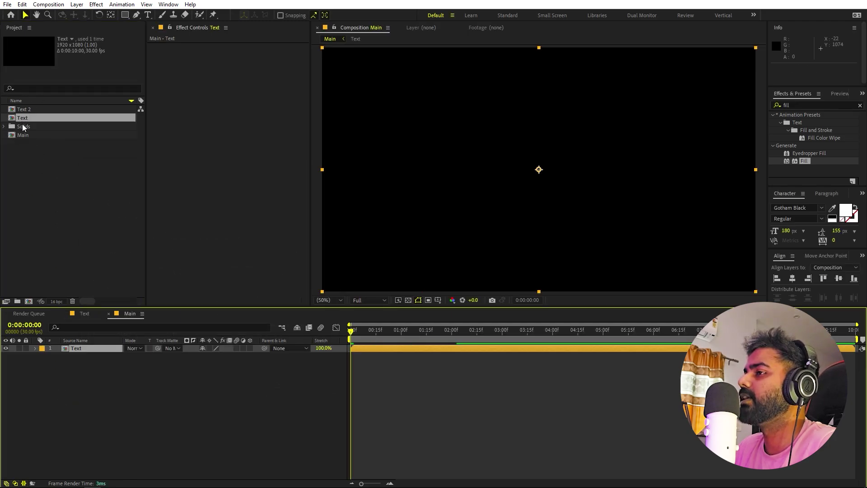
pyautogui.click(24, 109)
pyautogui.moveTo(25, 109); pyautogui.dragTo(89, 348)
pyautogui.moveTo(385, 348); pyautogui.dragTo(462, 342)
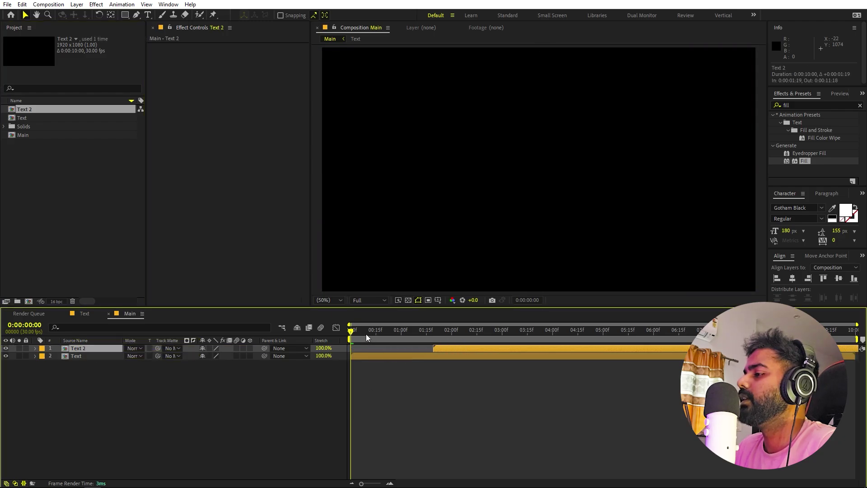
# Preview the start of Main and move the Text 2 layer's start to 0:00:01:27
pyautogui.moveTo(366, 334)
pyautogui.mouseDown()
pyautogui.moveTo(389, 332)
pyautogui.moveTo(350, 338)
pyautogui.mouseUp()
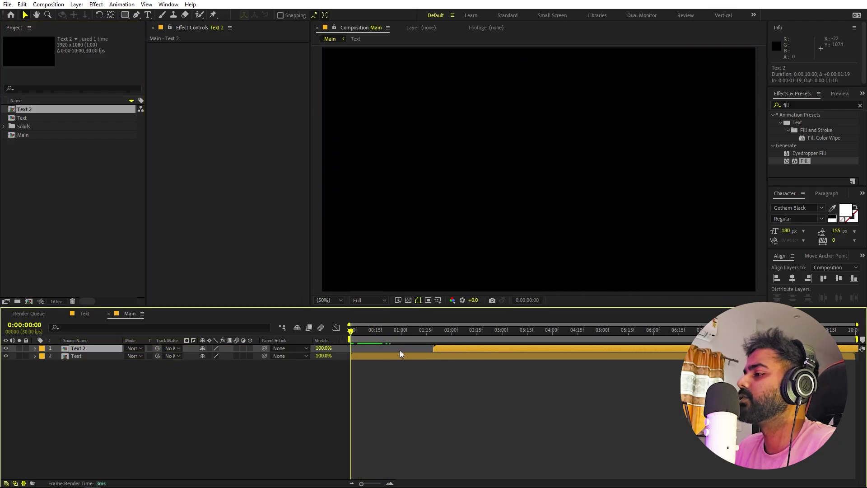
pyautogui.moveTo(480, 352); pyautogui.dragTo(436, 359)
pyautogui.click(435, 356)
pyautogui.press('F2')
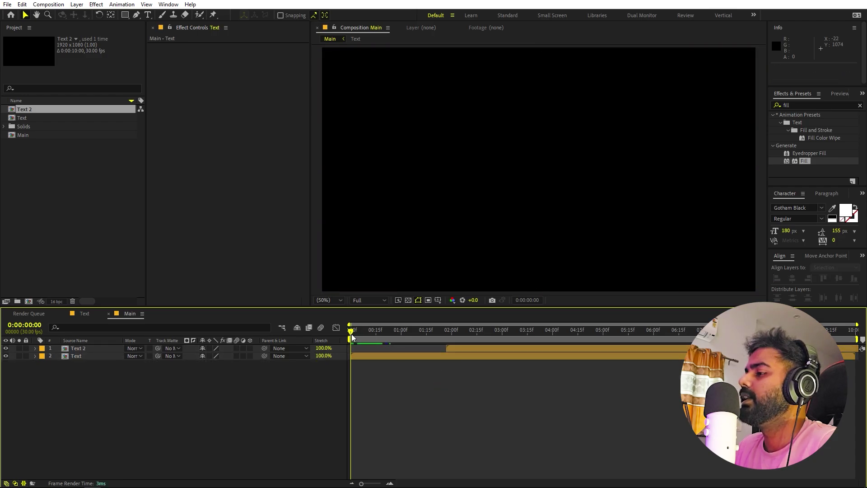
# Cut the Text layer at 0:00:00:21 and keep only the part before the cut
pyautogui.moveTo(351, 334); pyautogui.dragTo(387, 335)
pyautogui.click(392, 354)
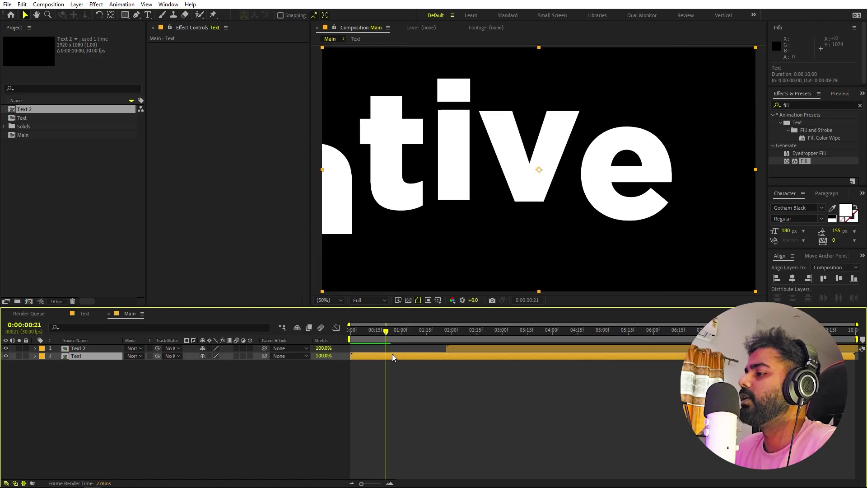
pyautogui.hotkey('ctrl', 'shift', 'd')
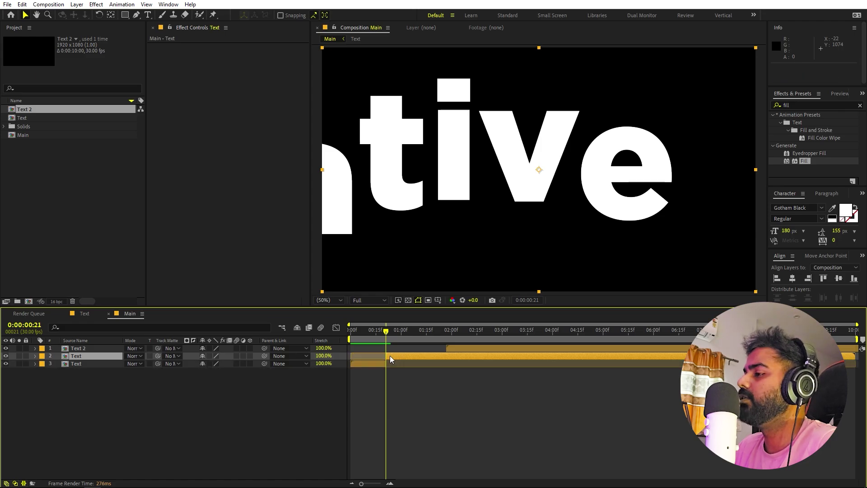
pyautogui.hotkey('ctrl', 'z')
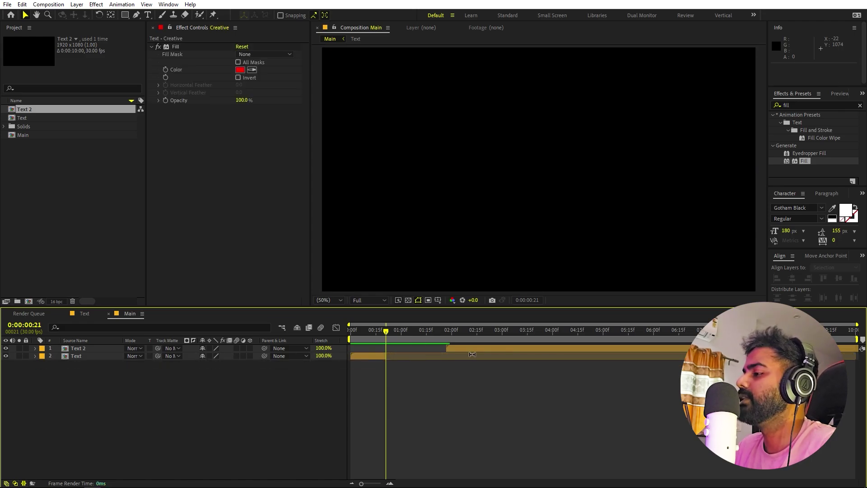
# Start the Text 2 layer at 0:00:00:04 and keyframe its Position X from 1282 at 0:00:00:21 to 960 at 0:00:01:04
pyautogui.moveTo(466, 347); pyautogui.dragTo(377, 346)
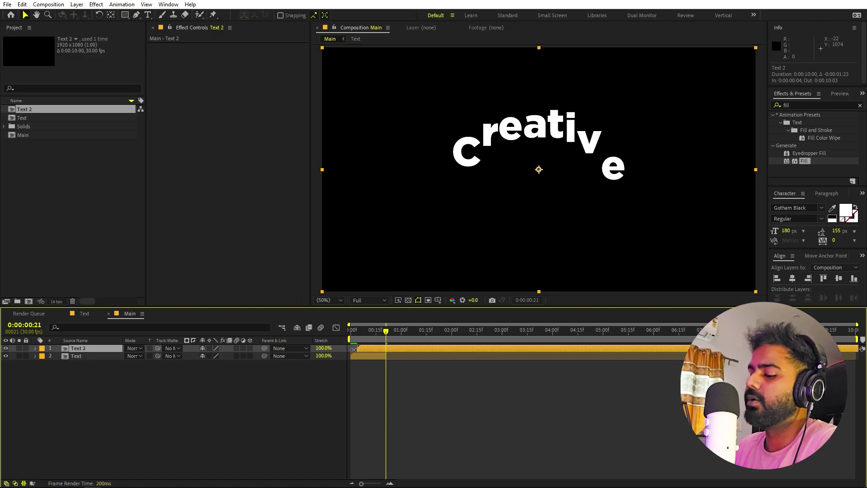
pyautogui.press('p')
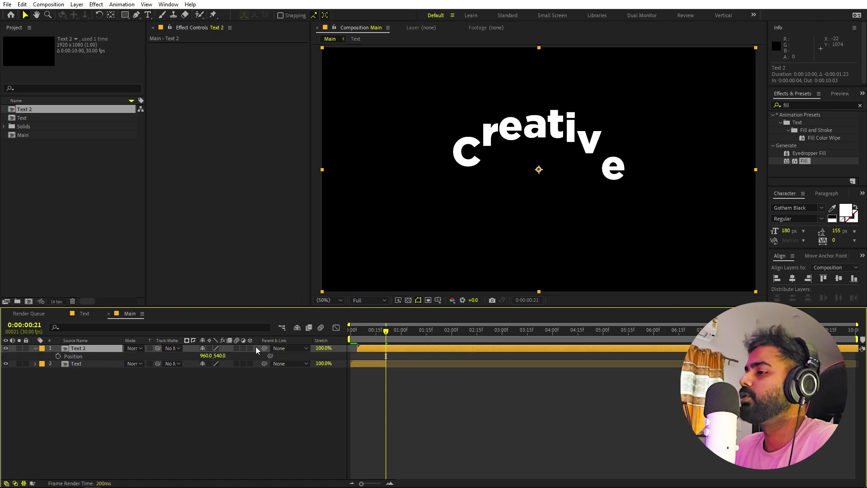
pyautogui.click(58, 356)
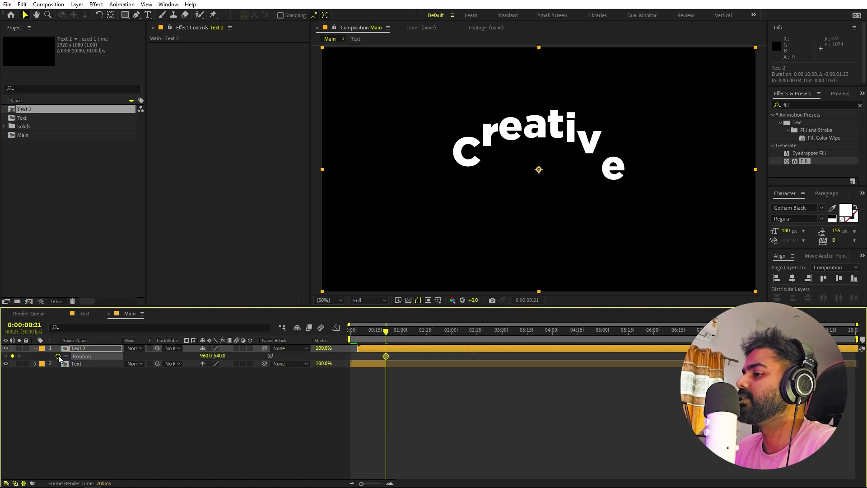
pyautogui.click(387, 357)
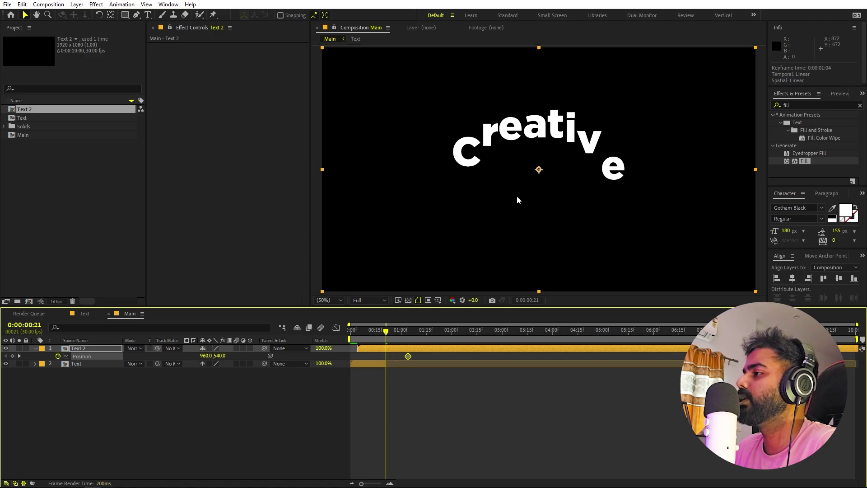
pyautogui.moveTo(495, 163); pyautogui.dragTo(566, 161)
pyautogui.moveTo(415, 358); pyautogui.dragTo(361, 351)
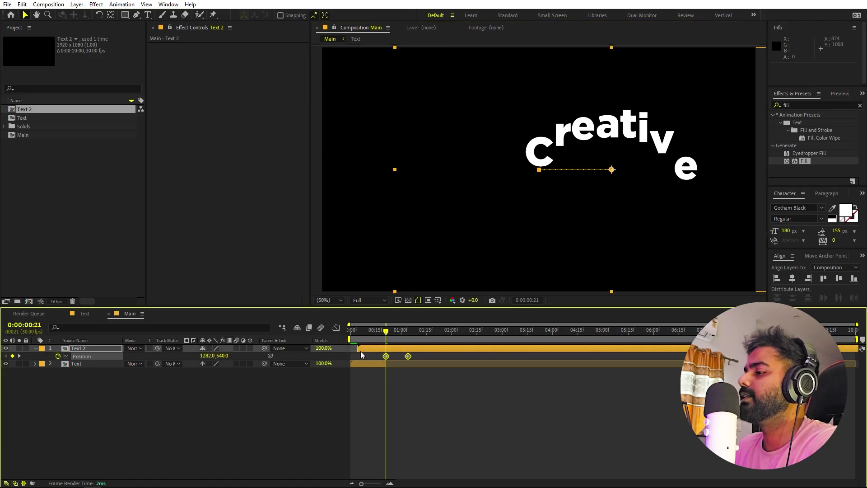
# Apply Easy Ease to Text 2's Position keyframes, reshape the speed graph to peak sharply at 0:00:00:21 with a long ease-out, and preview
pyautogui.press('F9')
pyautogui.click(336, 327)
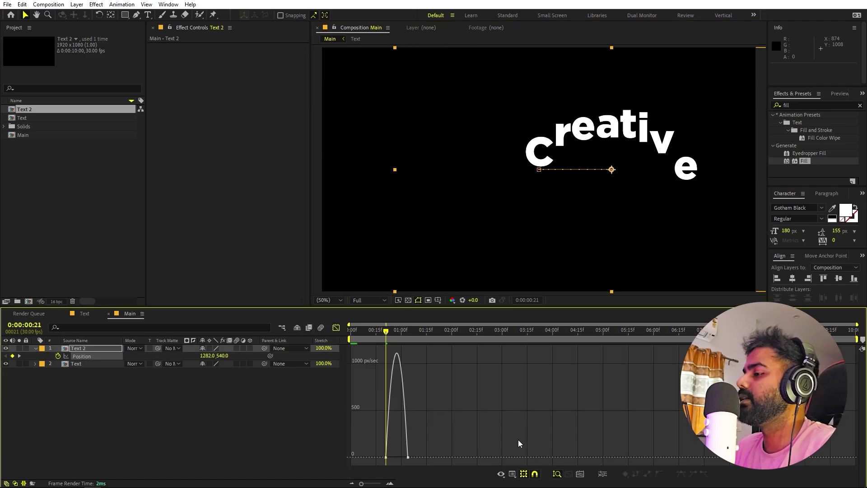
pyautogui.moveTo(507, 439); pyautogui.dragTo(408, 458)
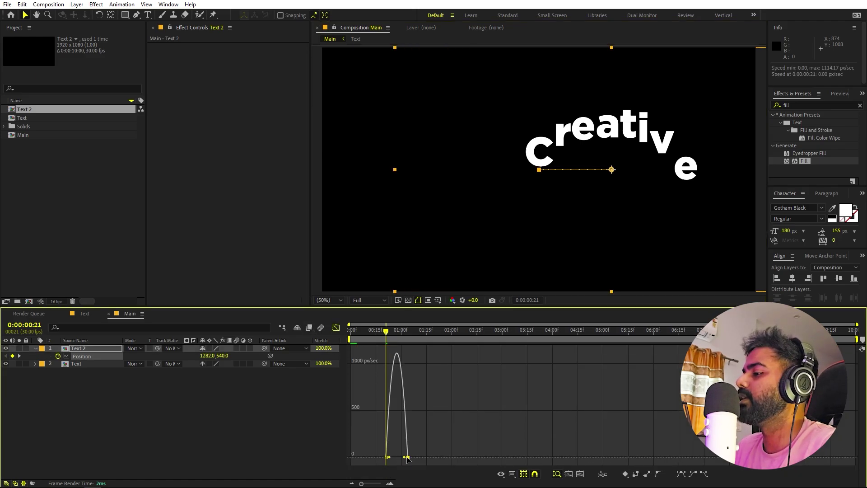
pyautogui.click(514, 473)
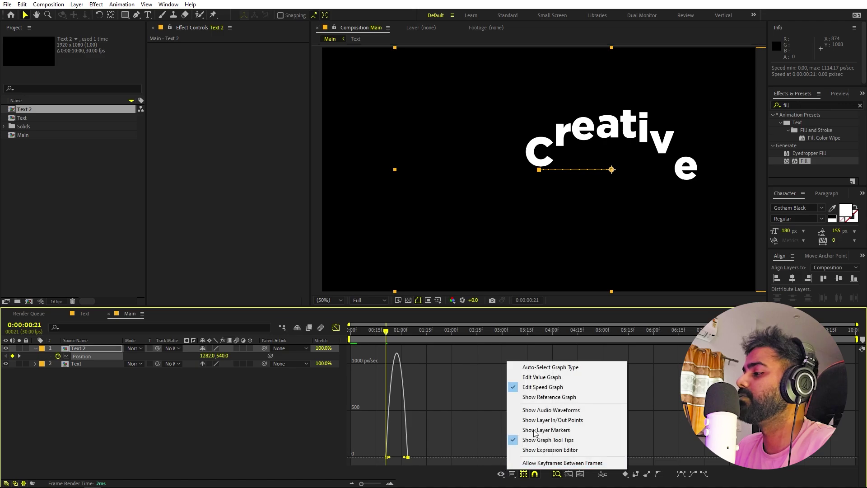
pyautogui.click(425, 445)
pyautogui.moveTo(403, 462); pyautogui.dragTo(383, 460)
pyautogui.click(574, 393)
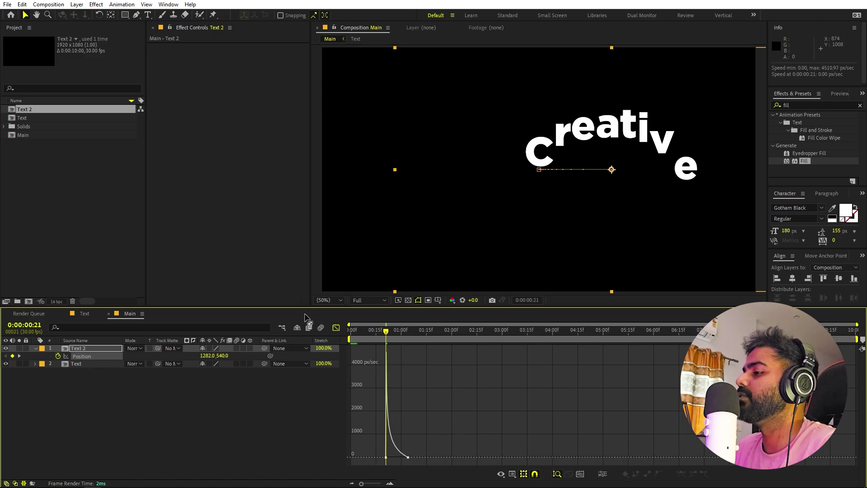
pyautogui.click(336, 328)
pyautogui.press('space')
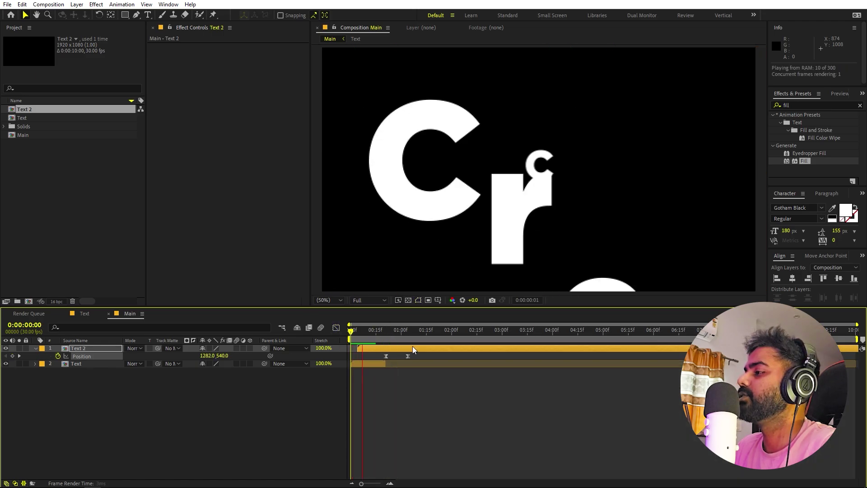
# Trim the start of the Text 2 layer to 0:00:00:21 without shifting its animation, and preview the transition
pyautogui.press('space')
pyautogui.click(362, 347)
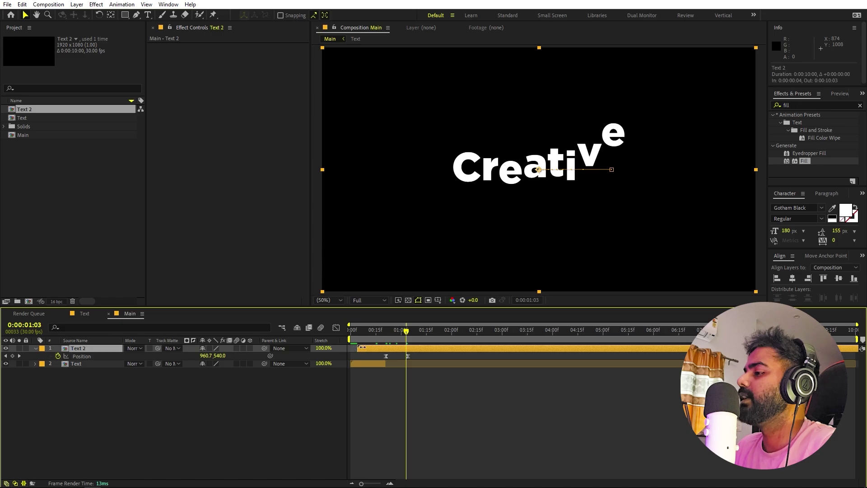
pyautogui.press('space')
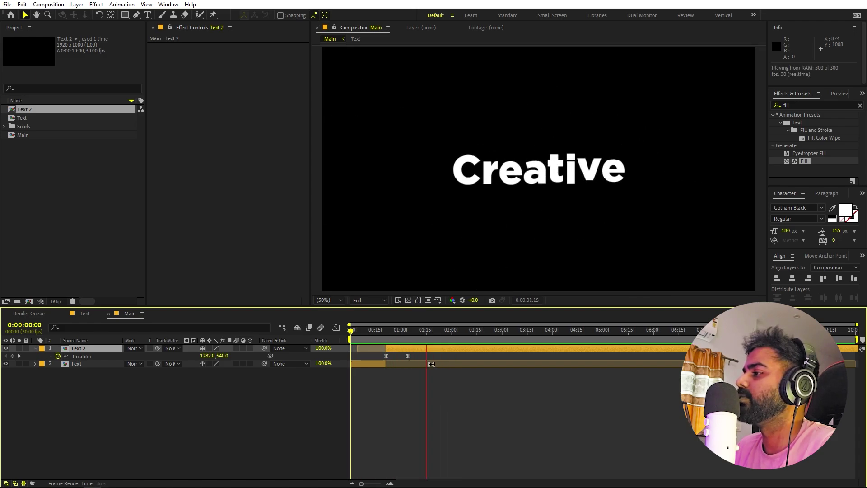
pyautogui.press('space')
# Add a 1920 x 1080 solid in blue 001EFF to Main, place it beneath the text layers as a background, and preview
pyautogui.click(427, 403)
pyautogui.rightClick(118, 418)
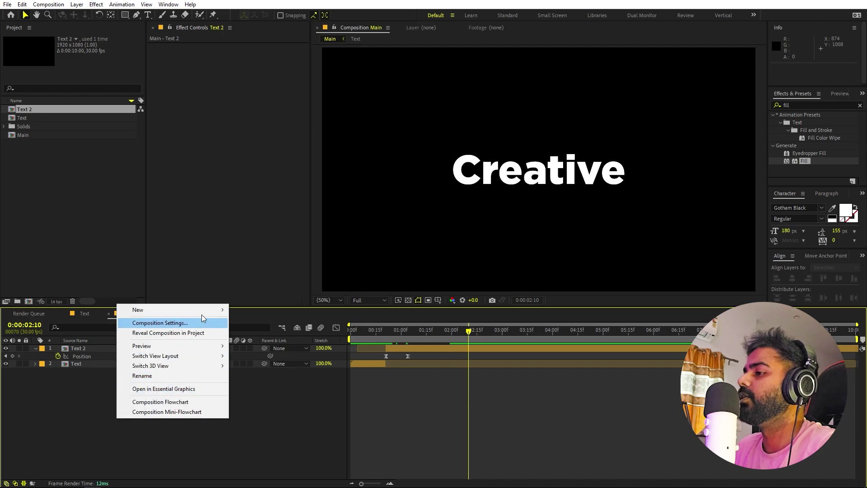
pyautogui.moveTo(206, 310)
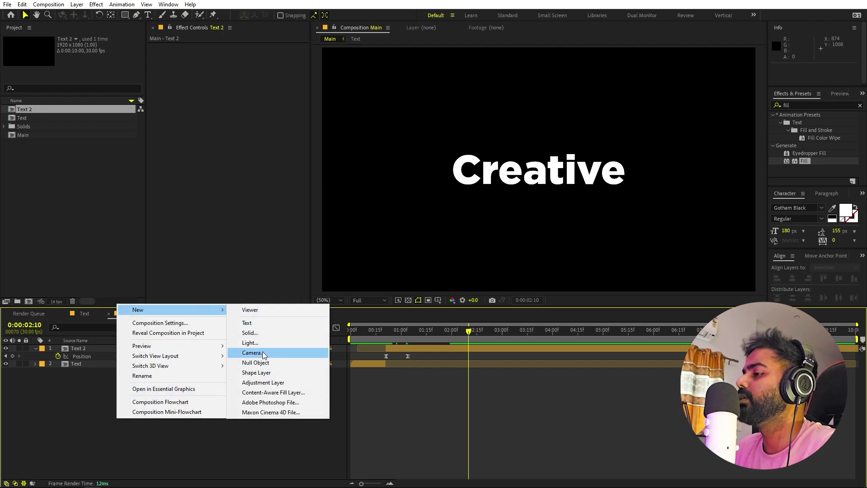
pyautogui.click(251, 333)
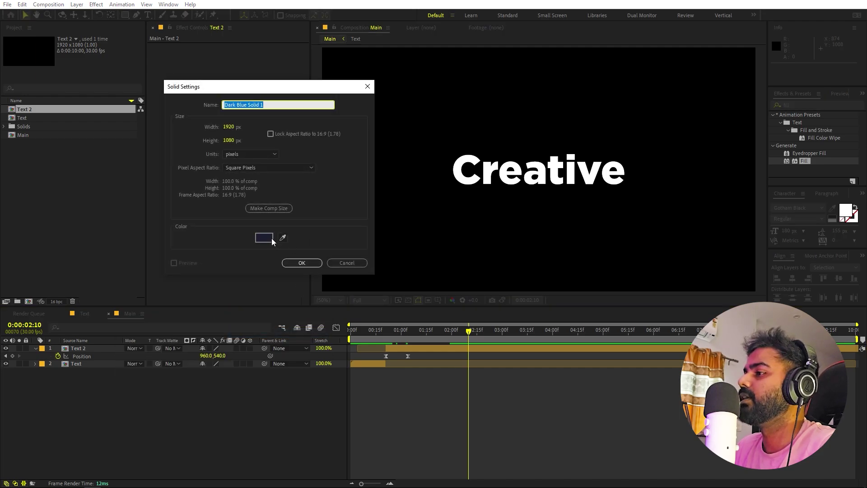
pyautogui.click(271, 241)
pyautogui.click(147, 230)
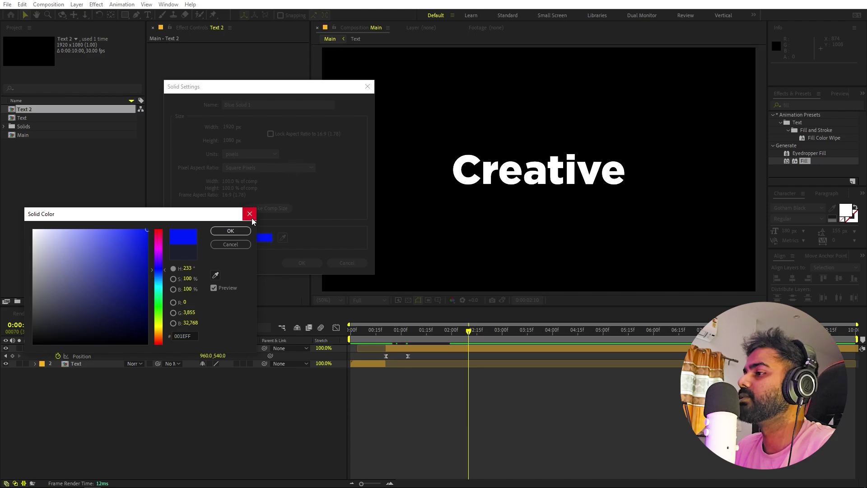
pyautogui.click(230, 230)
pyautogui.click(302, 262)
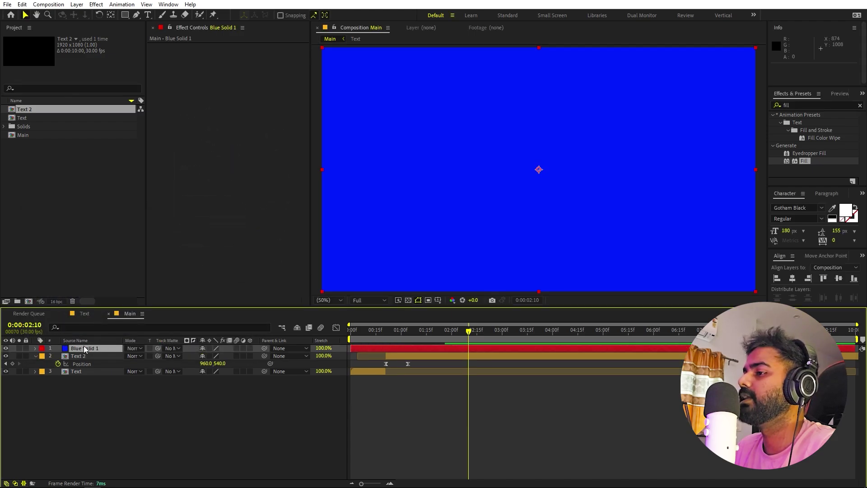
pyautogui.moveTo(85, 389); pyautogui.dragTo(85, 390)
pyautogui.press('space')
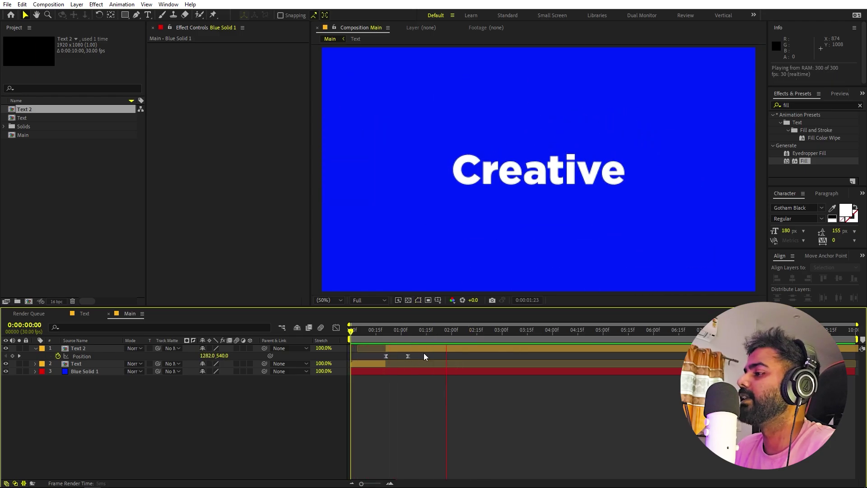
# Enable motion blur for the eight individual letter layers, C to e 2, inside the Text composition
pyautogui.doubleClick(86, 364)
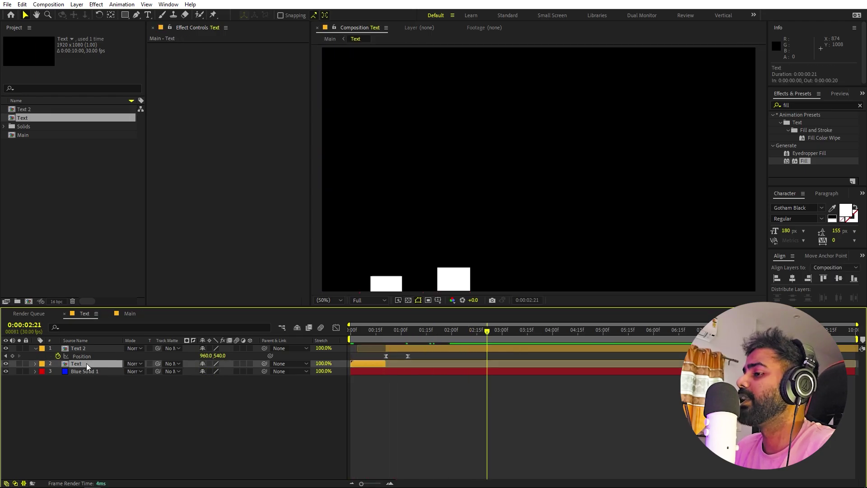
pyautogui.click(77, 424)
pyautogui.keyDown('shift'); pyautogui.click(88, 371); pyautogui.keyUp('shift')
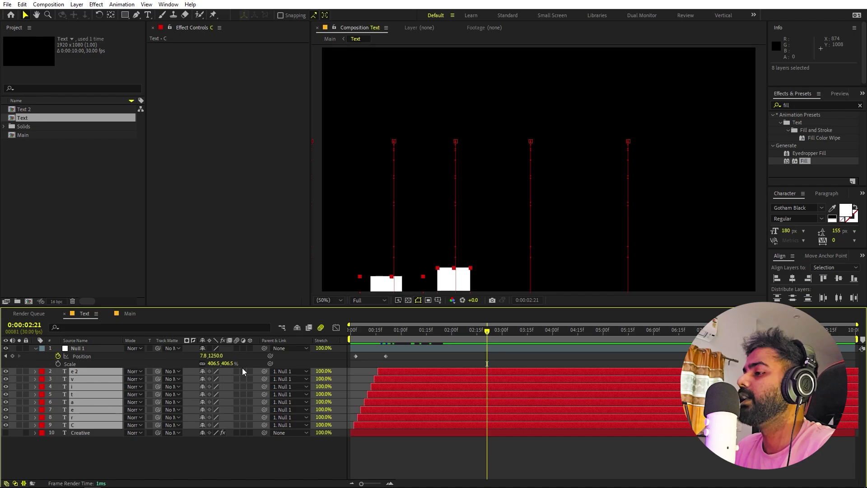
# Enable motion blur for the Main composition and preview the animation
pyautogui.click(130, 313)
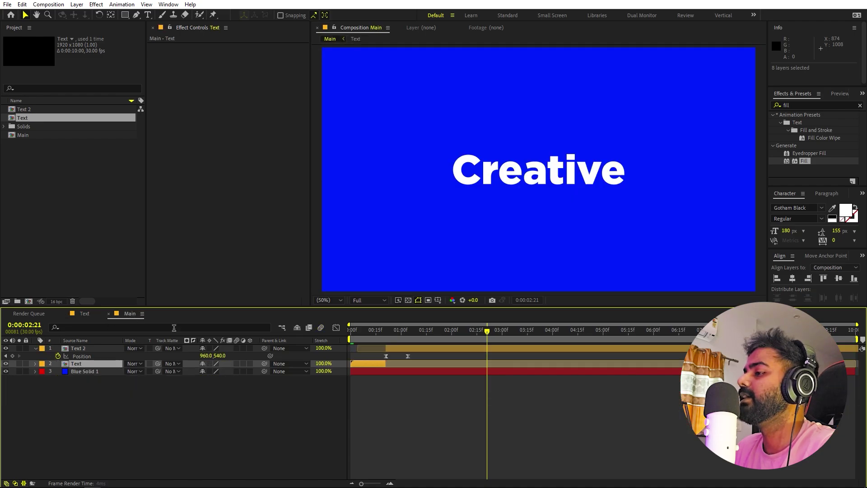
pyautogui.press('space')
pyautogui.click(321, 328)
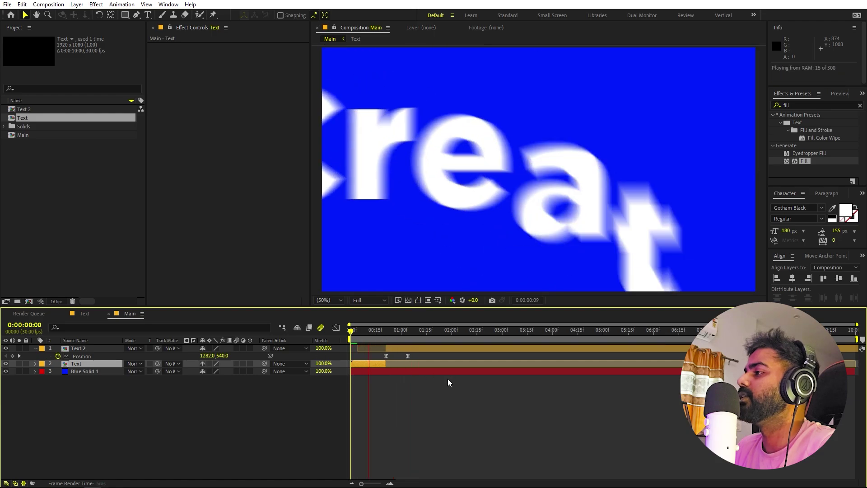
pyautogui.press('space')
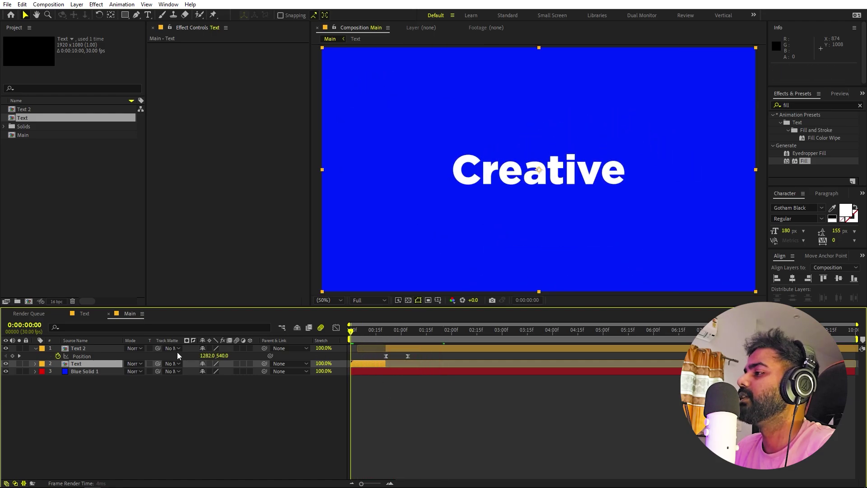
pyautogui.press('space')
# Enable motion blur for the letter layers inside the Text 2 composition and preview the result in Main
pyautogui.click(423, 348)
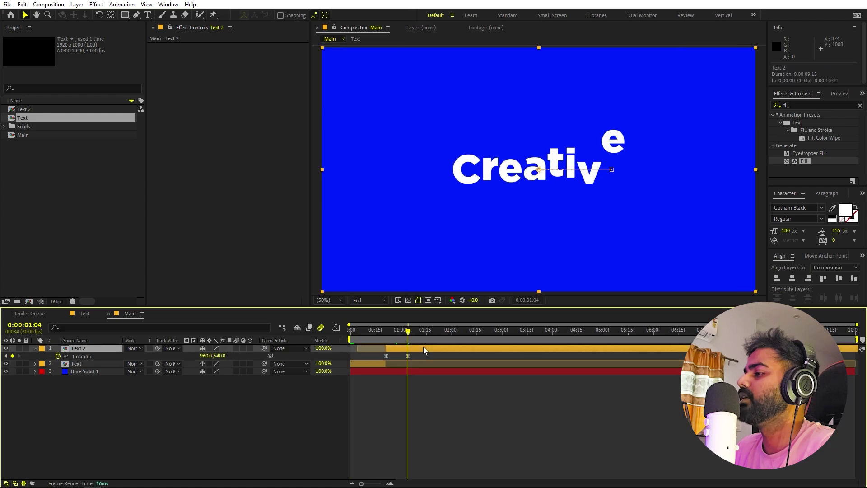
pyautogui.doubleClick(423, 348)
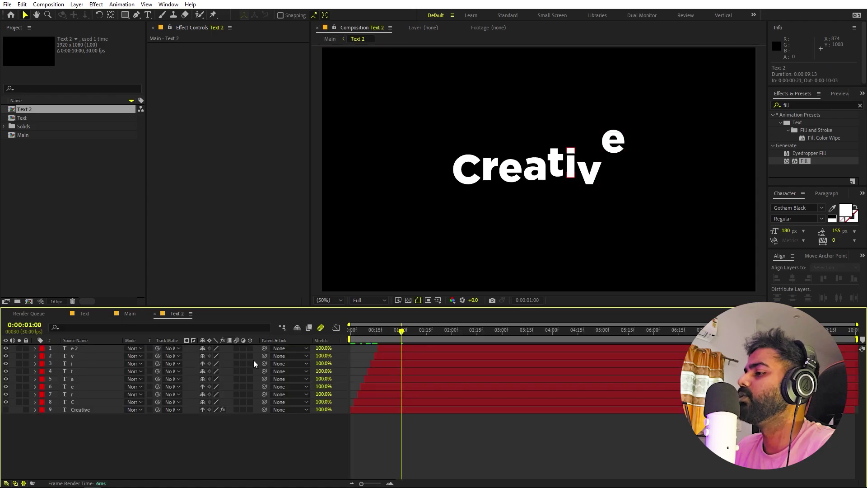
pyautogui.click(235, 402)
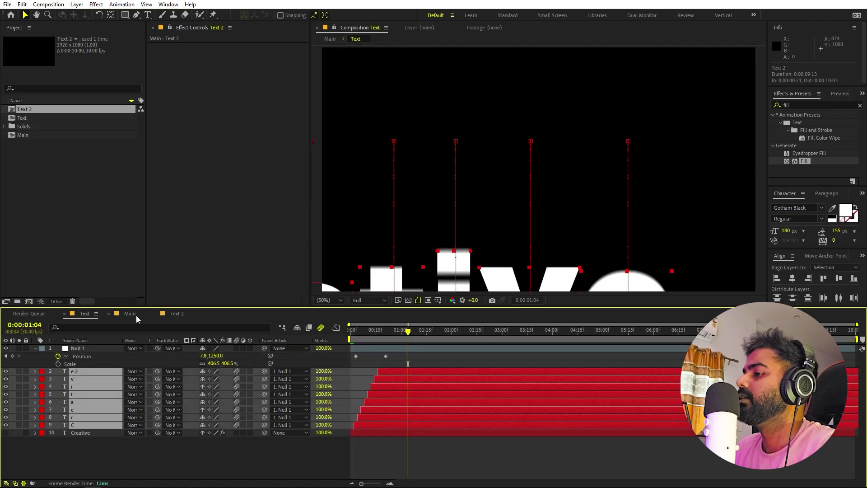
pyautogui.click(130, 314)
pyautogui.press('space')
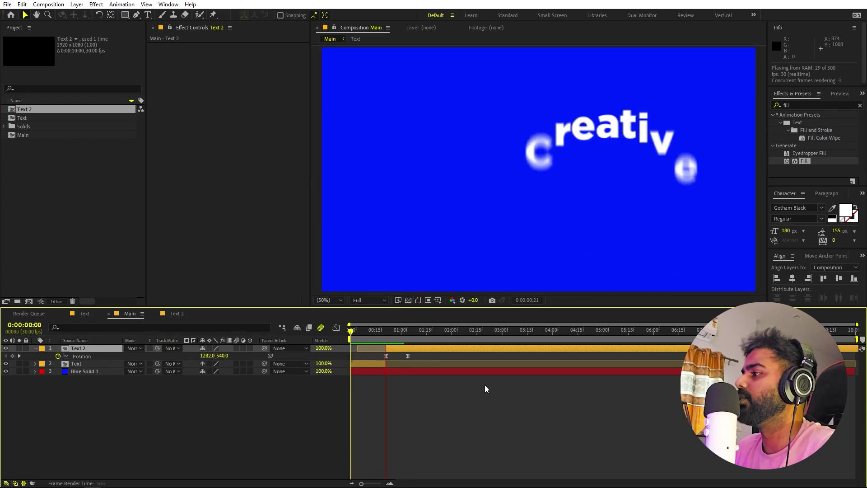